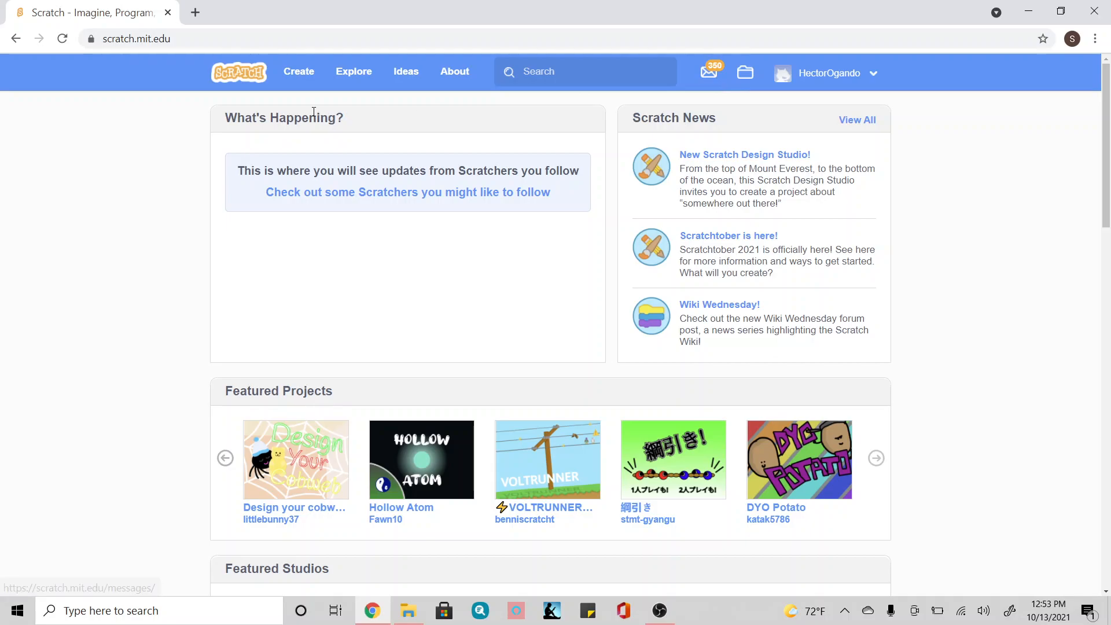
- Create a new Scratch project and delete the default cat sprite
left_click(302, 81)
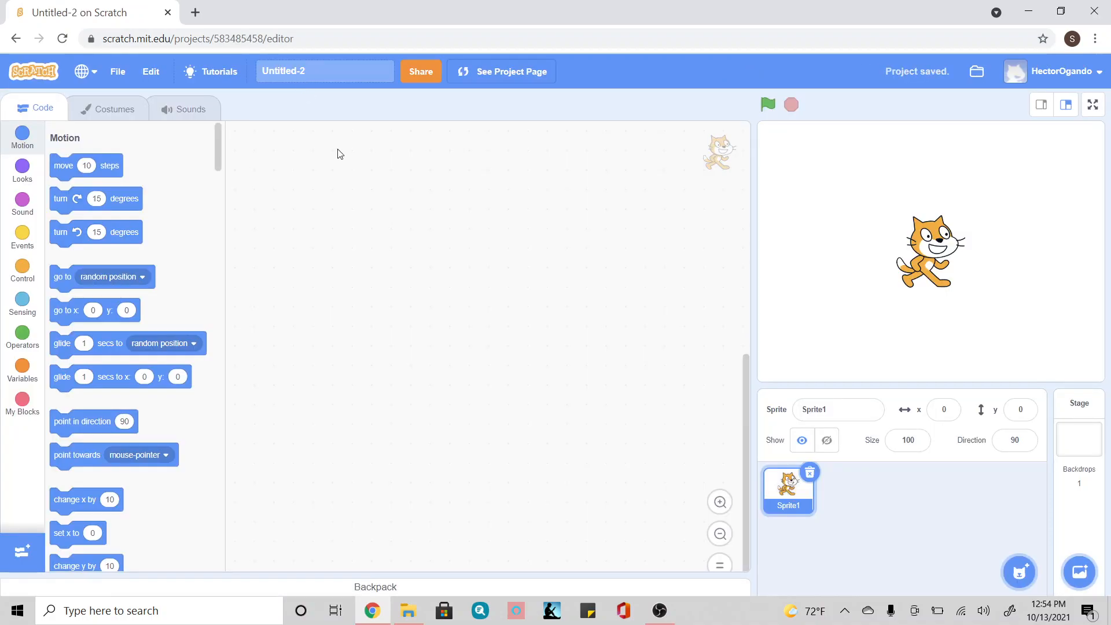
left_click(809, 472)
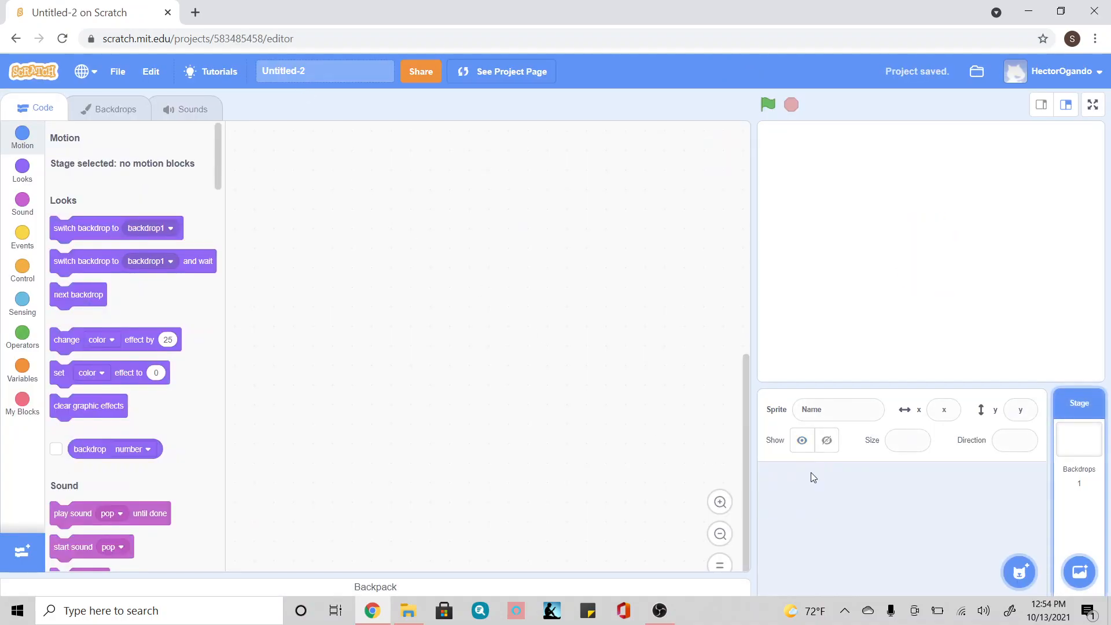
- Rename the project as "Candy Slice -"
left_click(315, 73)
key("ctrl+a")
key("BackSpace")
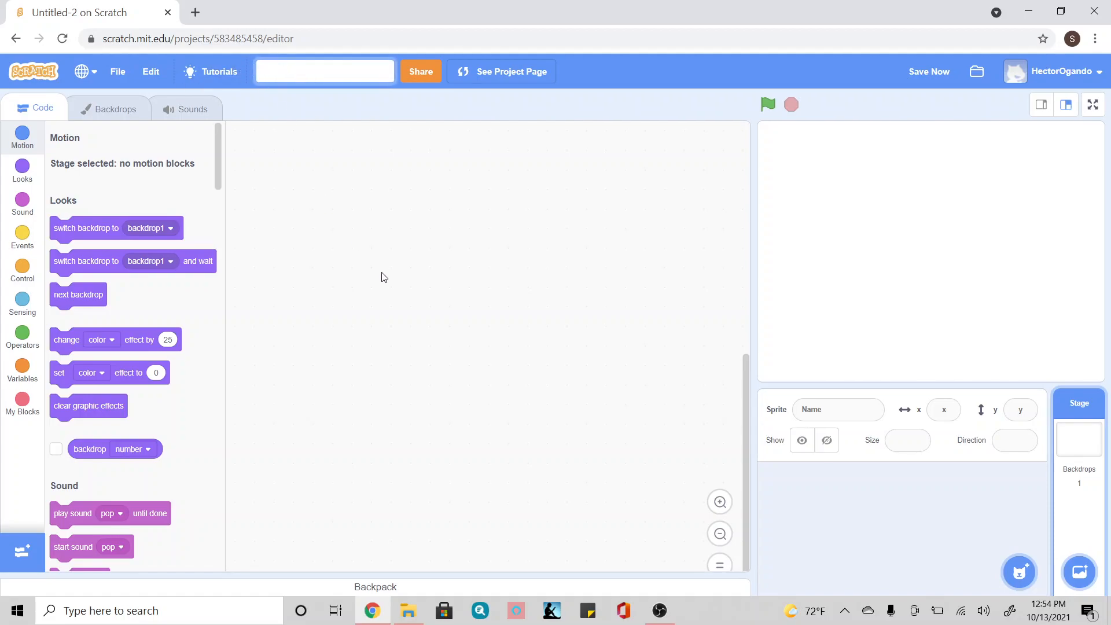
type("Candy Slice -")
key("Return")
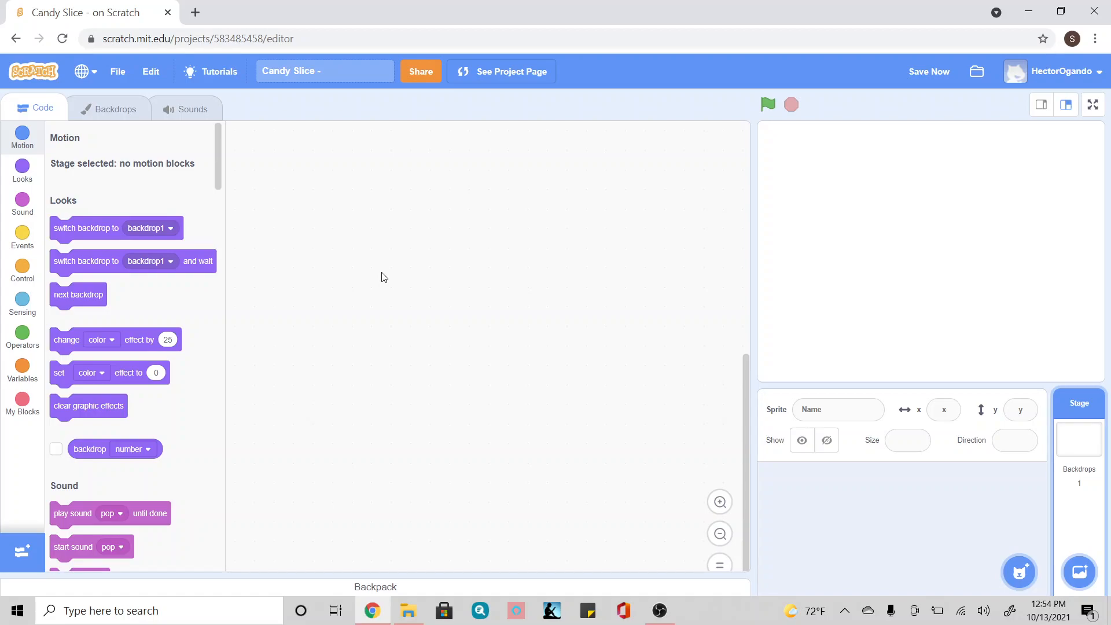
- Create a new sprite to paint from scratch and name it "Intro Screen"
mouse_move(1016, 574)
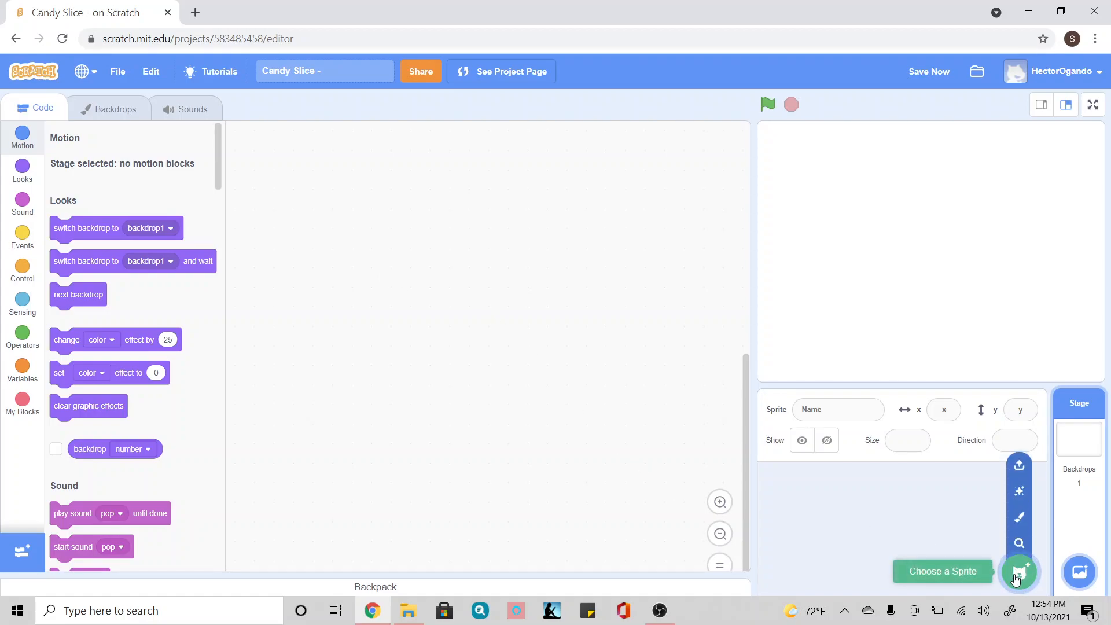
left_click(1019, 520)
left_click(845, 409)
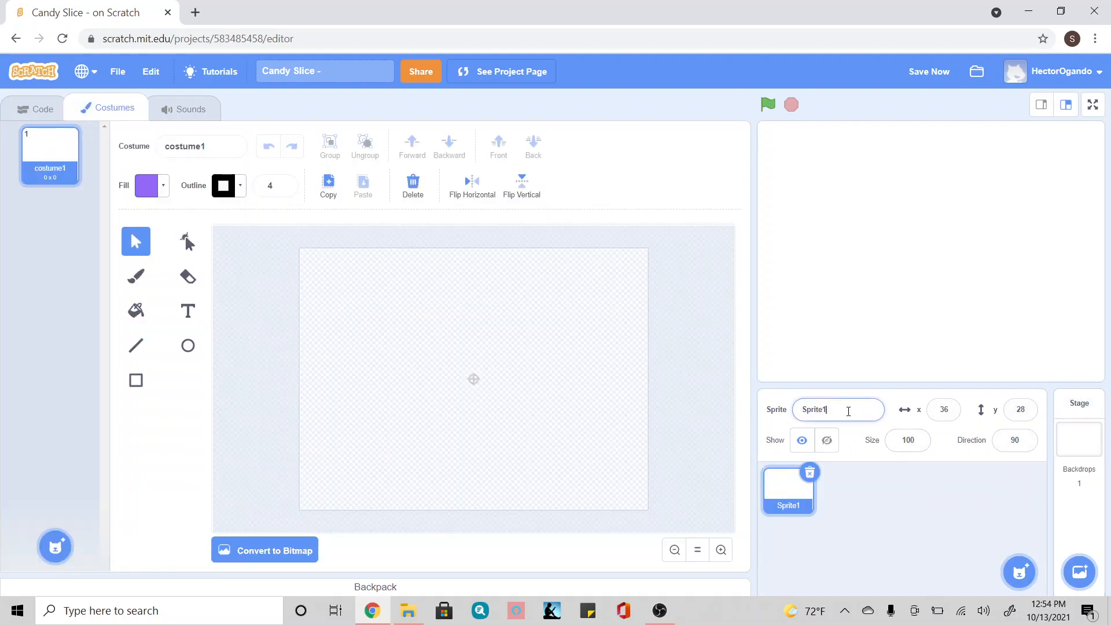
right_click(811, 420)
left_click(811, 415)
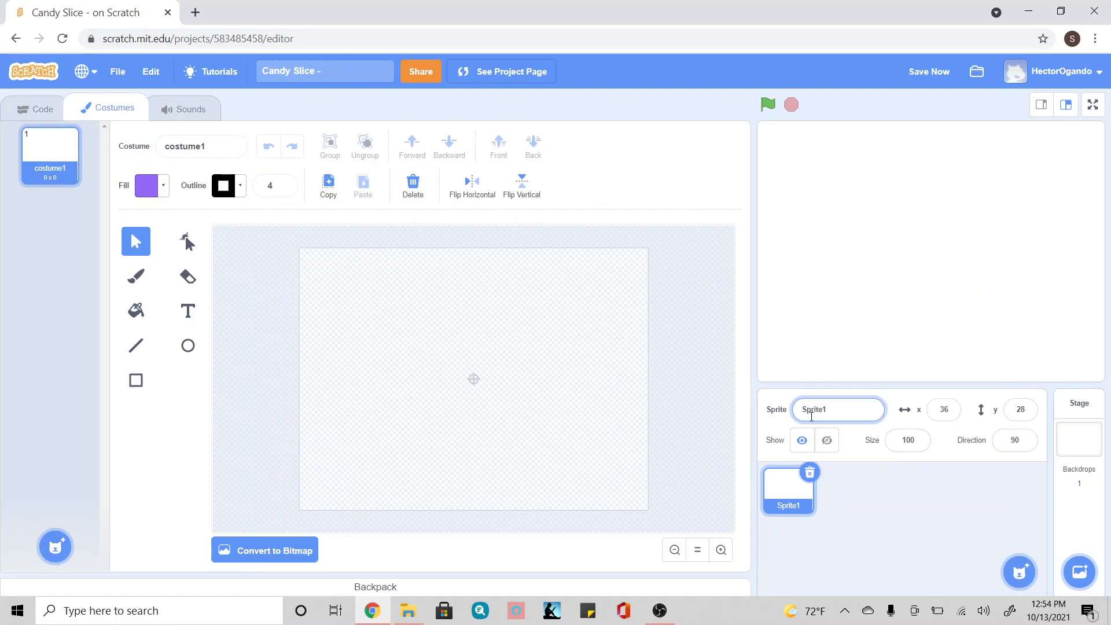
left_click(835, 410)
key("BackSpace")
key("BackSpace")
key("BackSpace")
key("BackSpace")
key("BackSpace")
key("BackSpace")
type("Intro Screen")
left_click(880, 520)
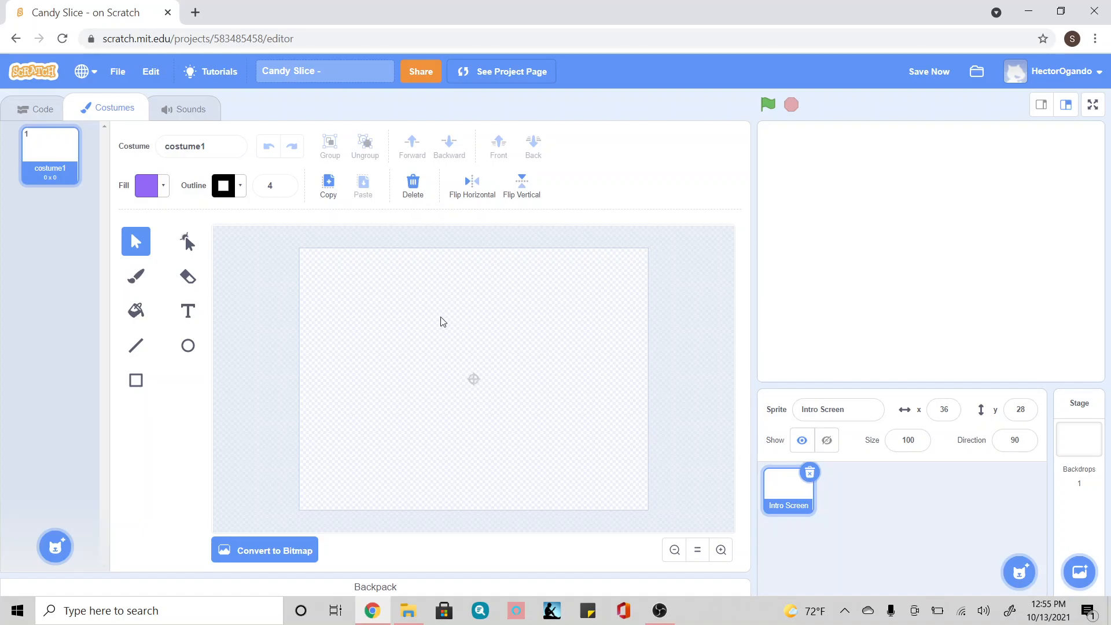
- Add the text "Candy Slice" to the costume in the Marker font with a yellow-orange fill, Color 12
left_click(193, 314)
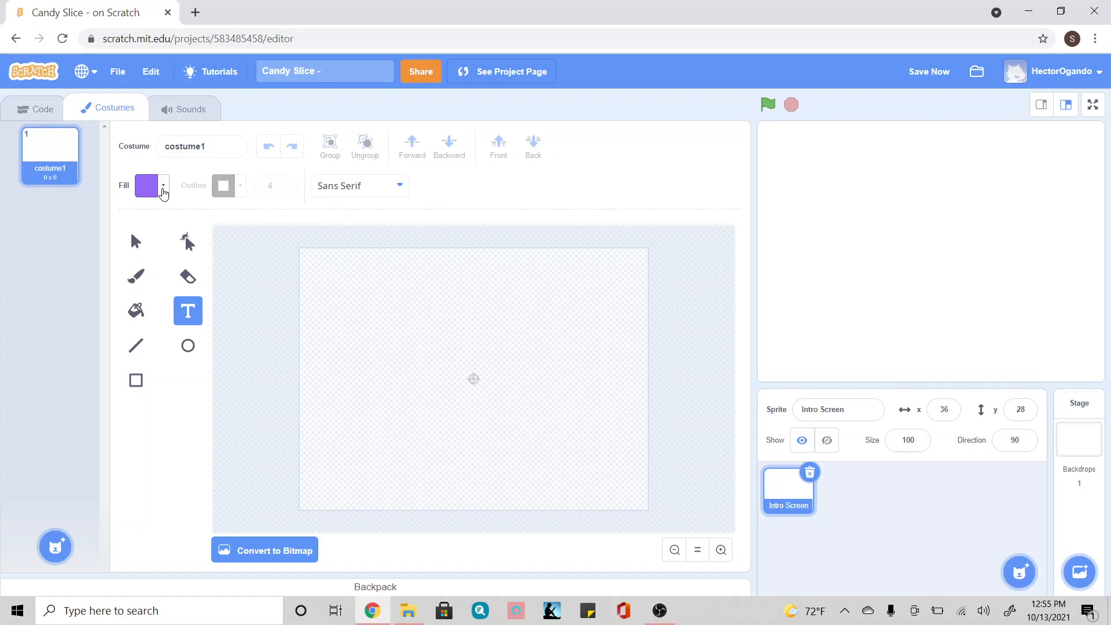
left_click(163, 190)
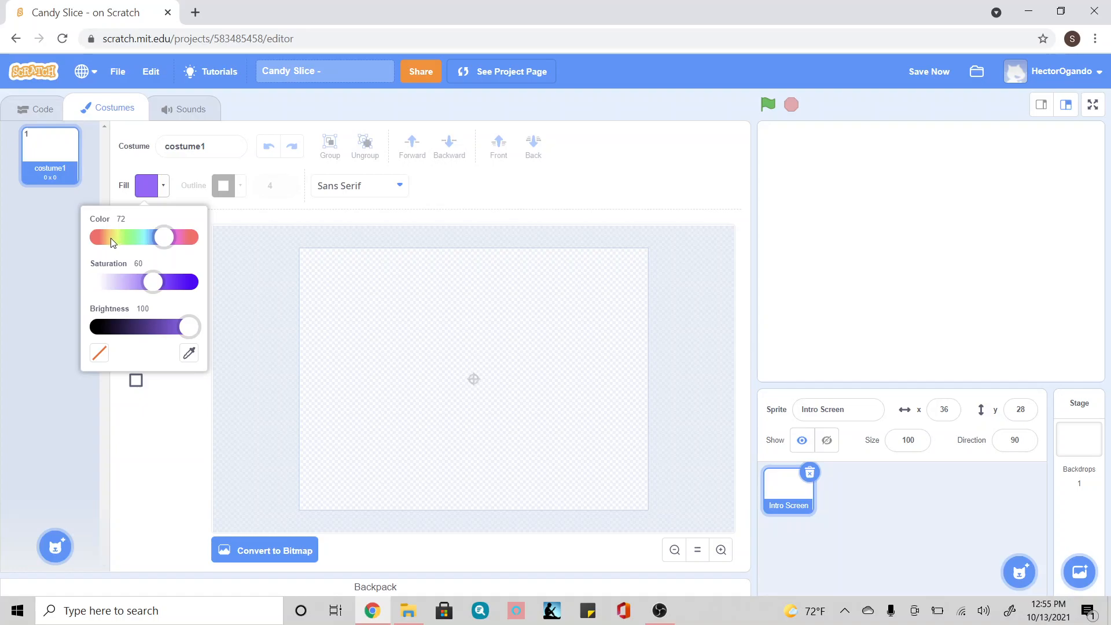
left_click(111, 238)
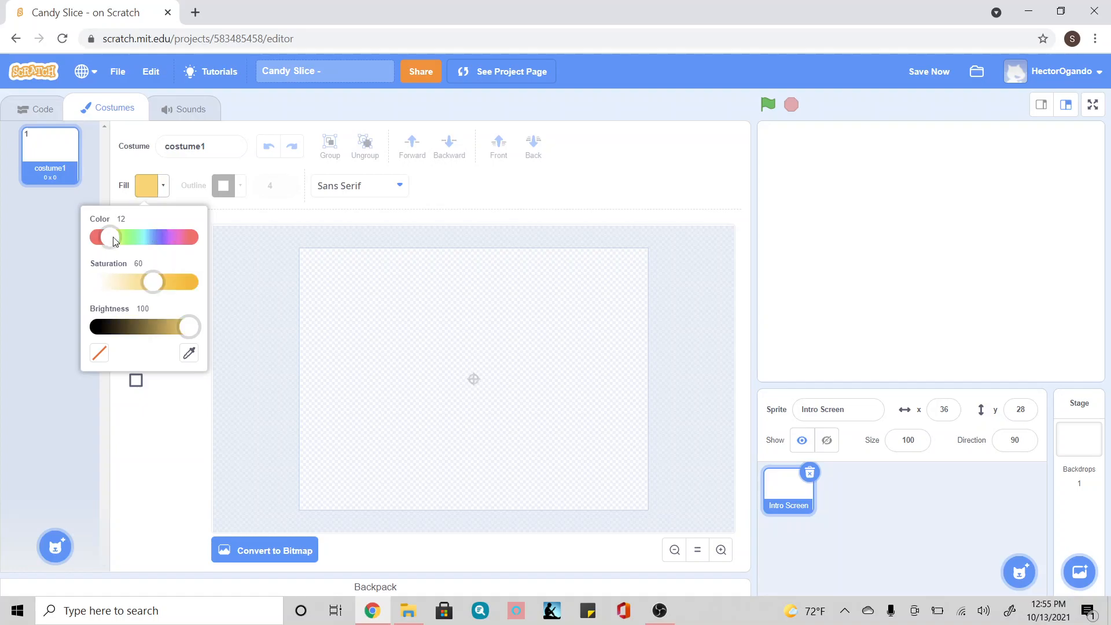
left_click(393, 188)
left_click(336, 305)
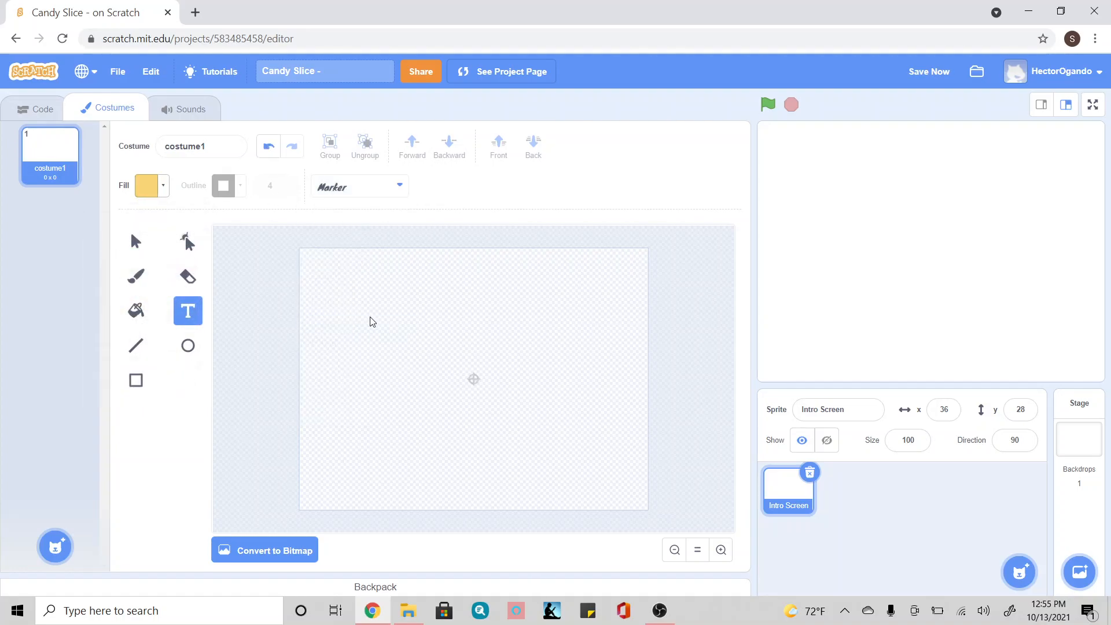
left_click(392, 373)
type("Candy Slic")
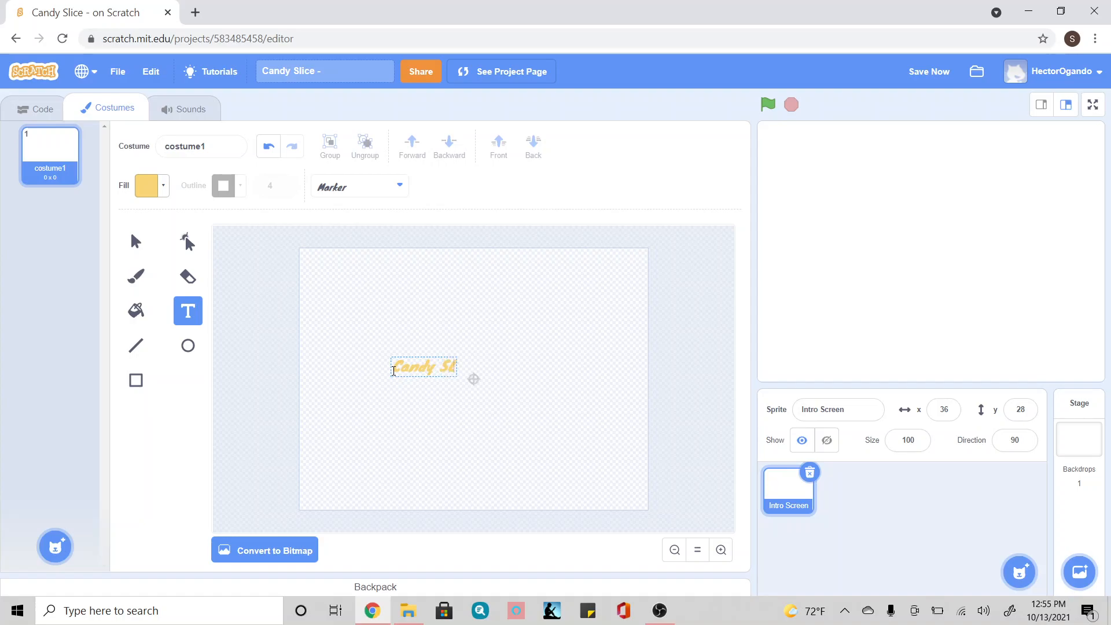
type("e")
left_click(459, 405)
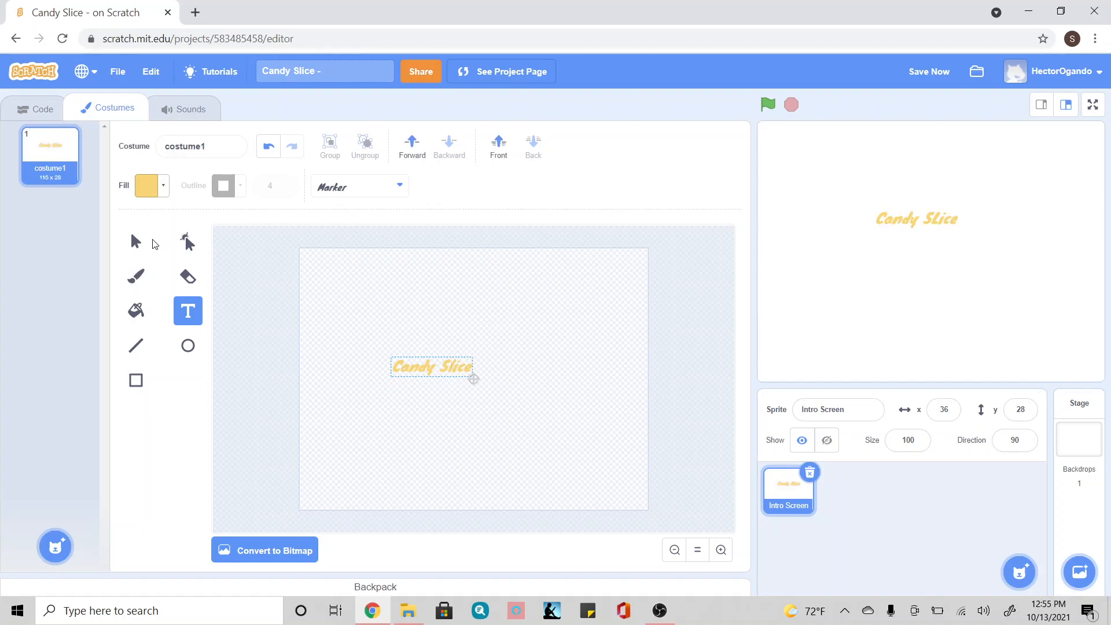
- Enlarge the "Candy Slice" title to about 372 x 92 and move it near the middle of the canvas
left_click(136, 241)
left_click_drag(473, 359, 575, 318)
left_click_drag(558, 357, 513, 373)
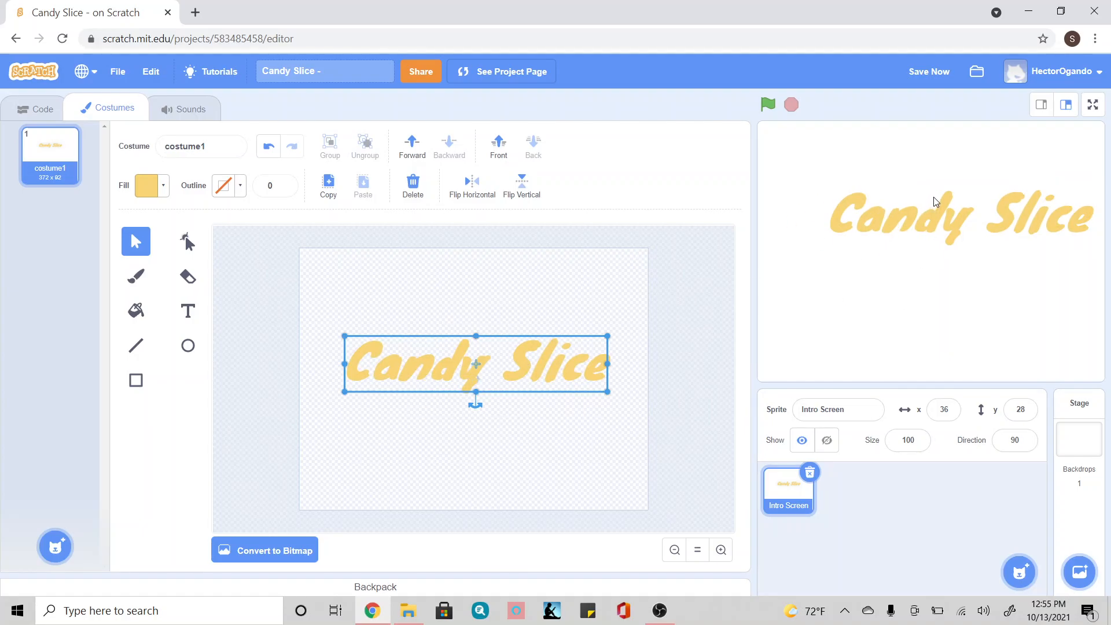
right_click(513, 371)
left_click(509, 373)
left_click_drag(510, 373, 488, 377)
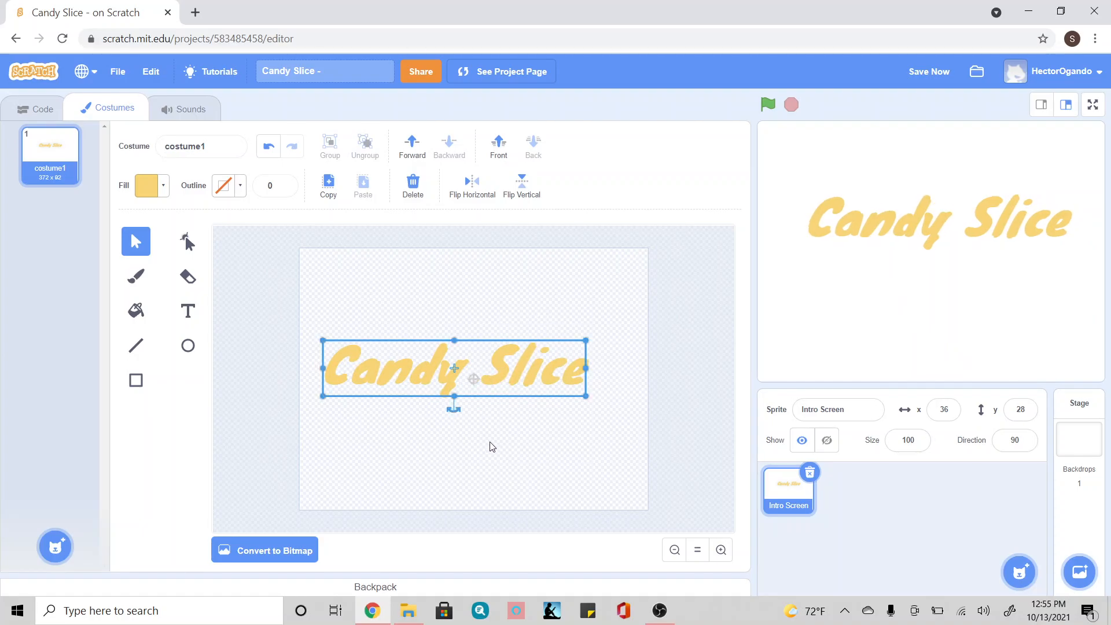
left_click(514, 444)
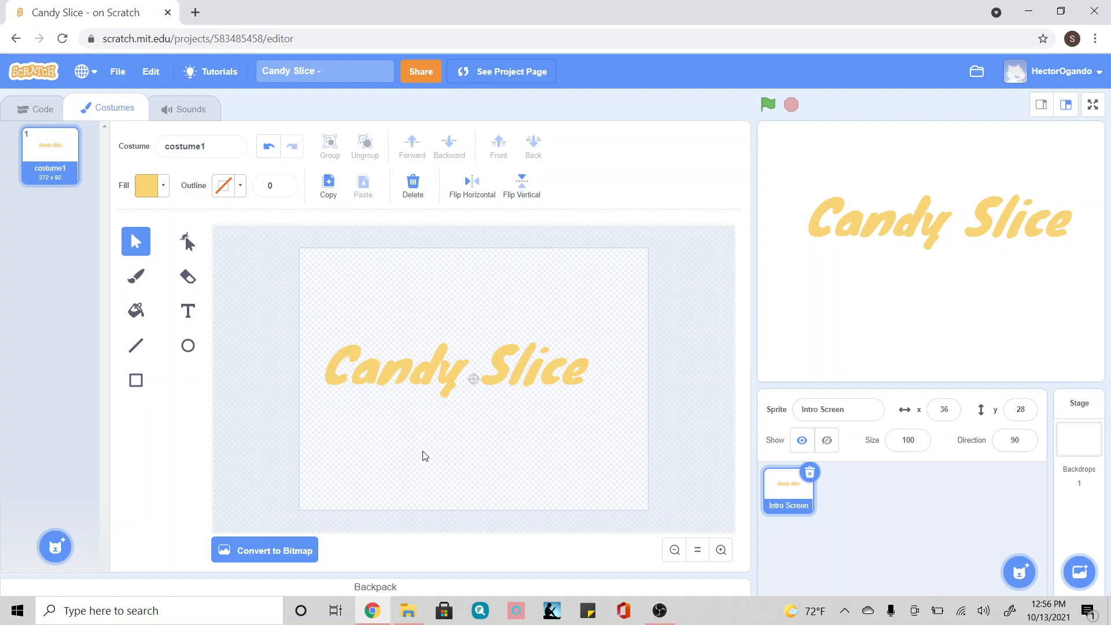
- Draw an ellipse below the end of the title as a pumpkin body, filled with Saturation 94 and Brightness 83
left_click(188, 347)
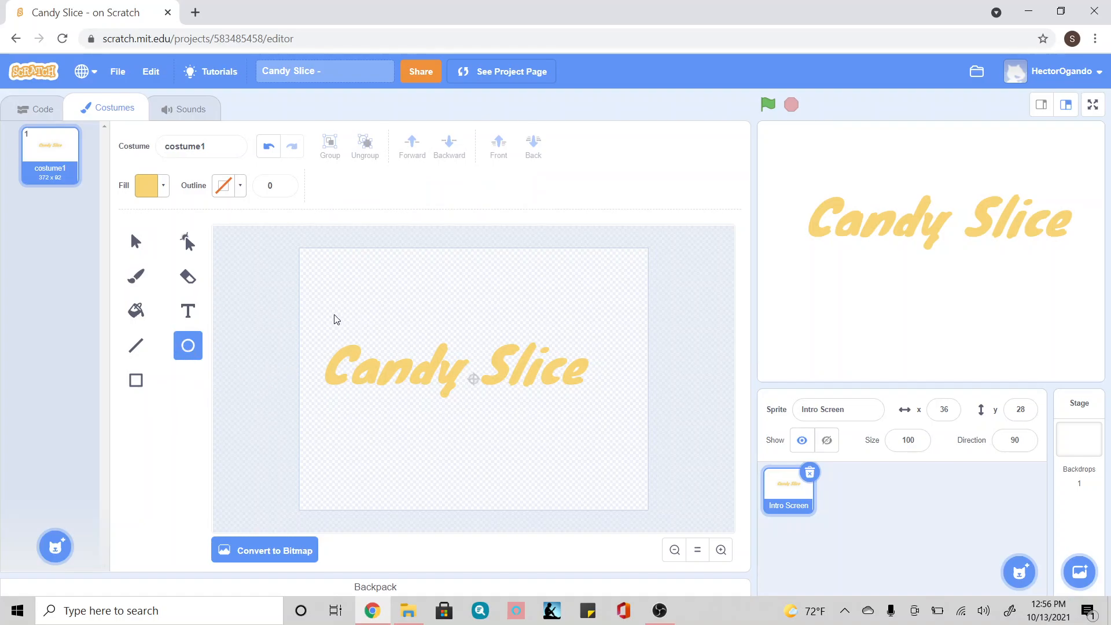
left_click(155, 185)
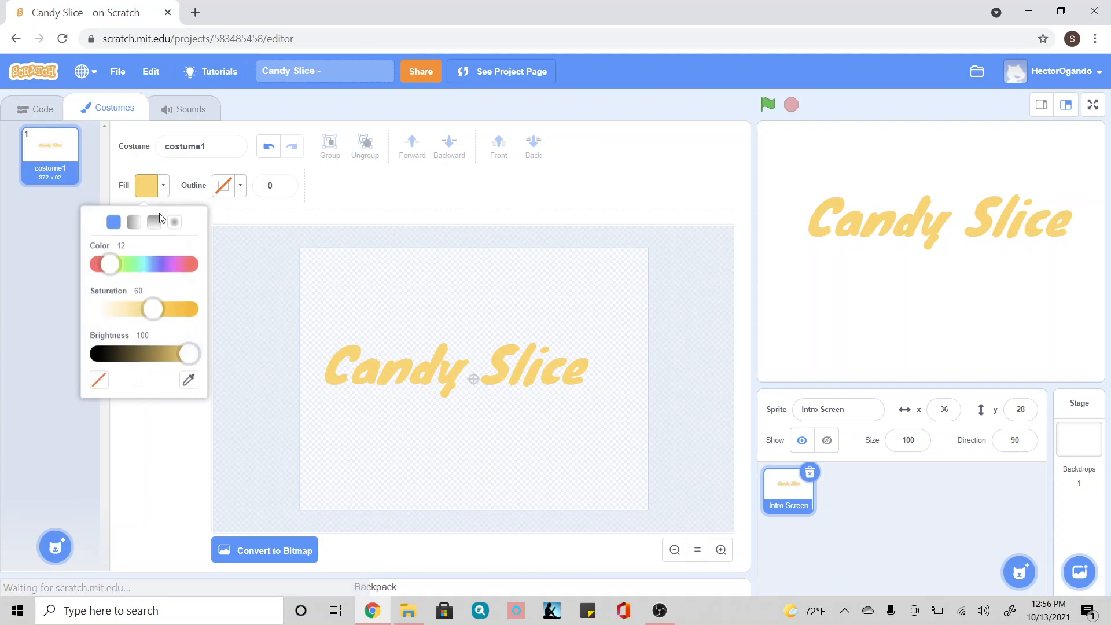
left_click(184, 311)
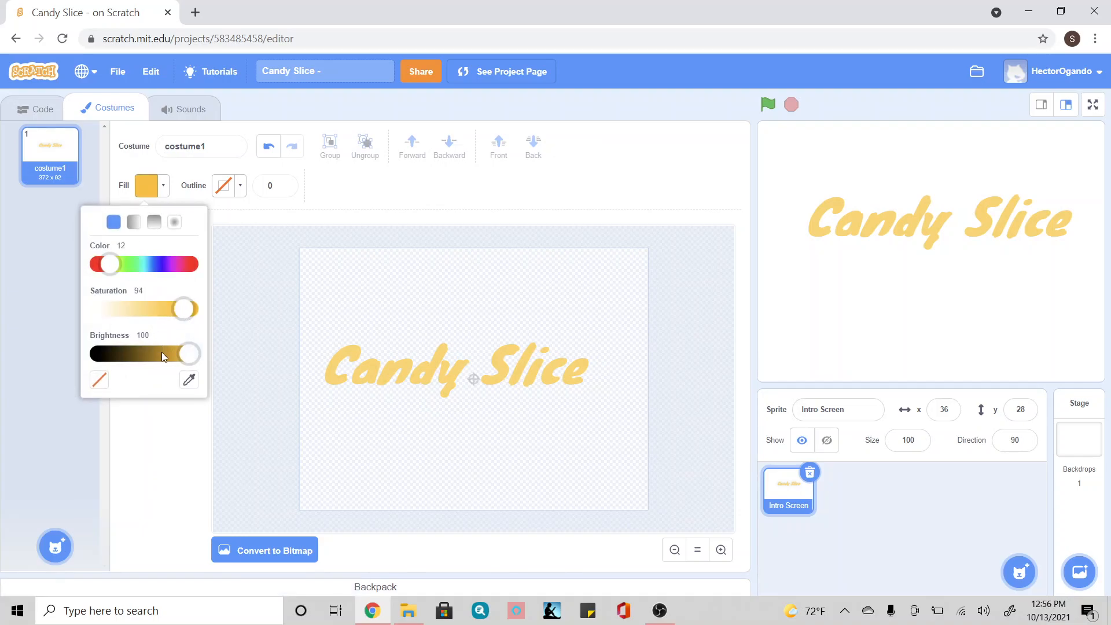
left_click(175, 355)
left_click_drag(543, 457, 593, 483)
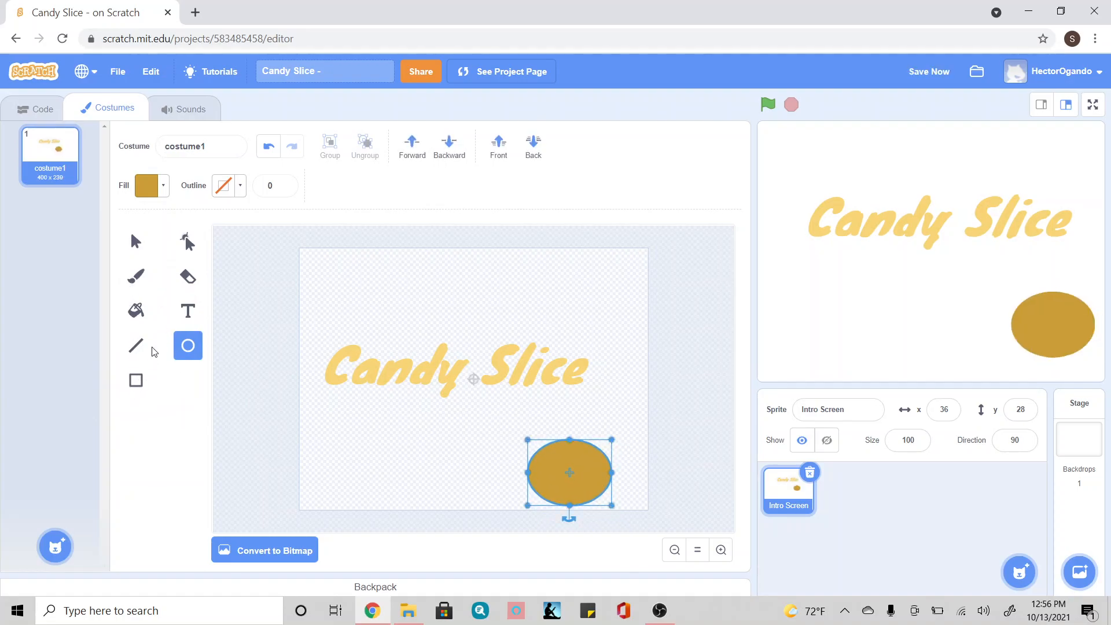
- Brush a curved stem outline on top of the pumpkin in green, Color 30, and fill its interior
left_click(134, 283)
left_click(163, 187)
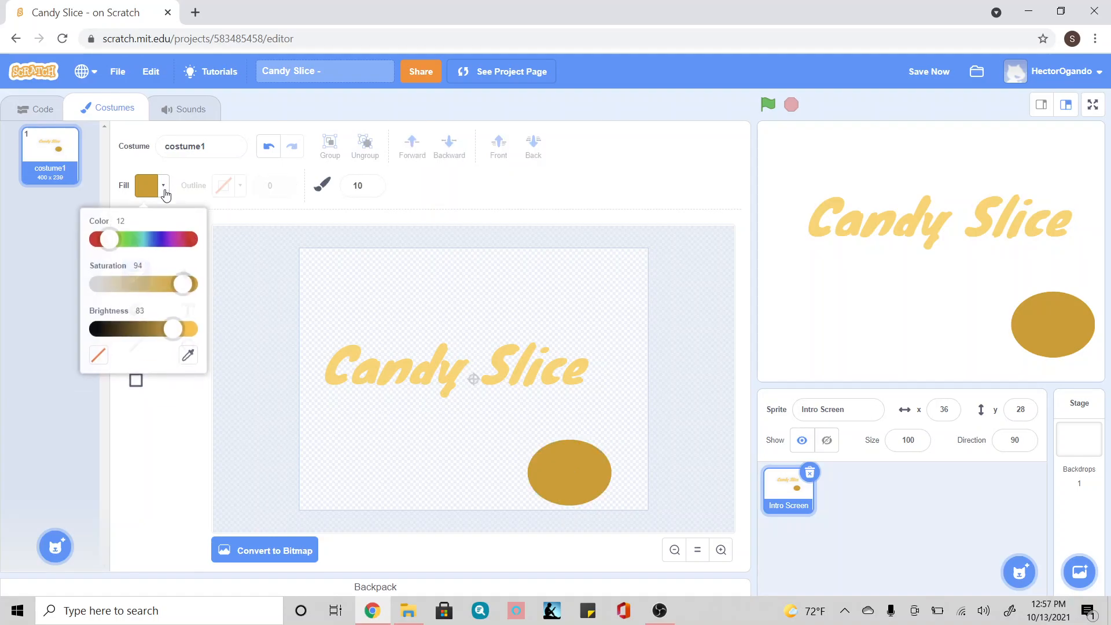
left_click(126, 237)
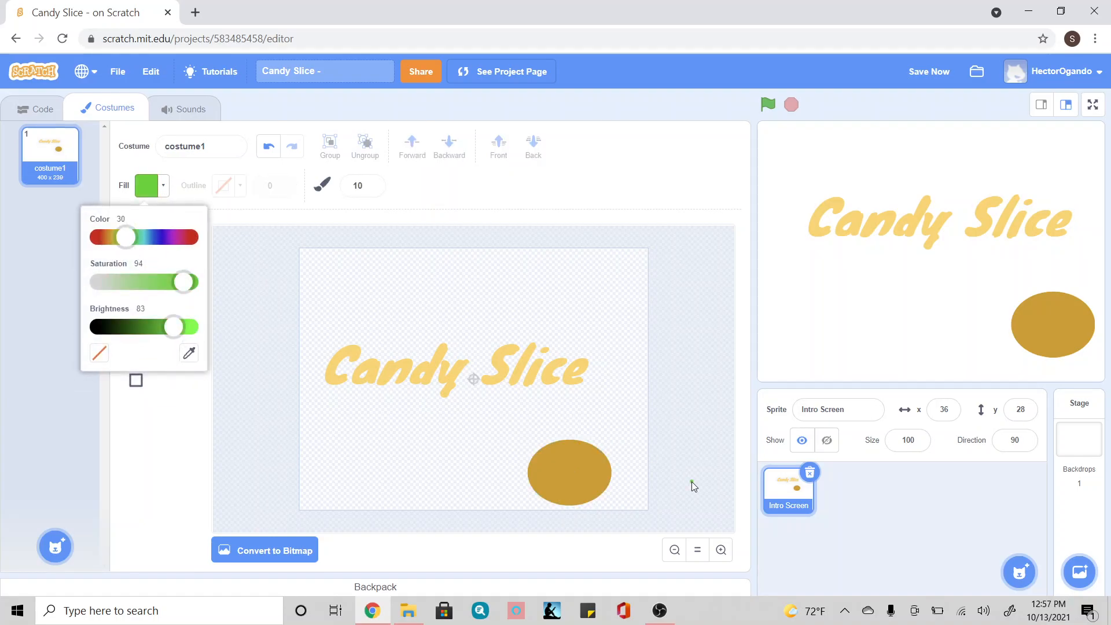
left_click(720, 550)
left_click(721, 550)
scroll(627, 491, "down", 6)
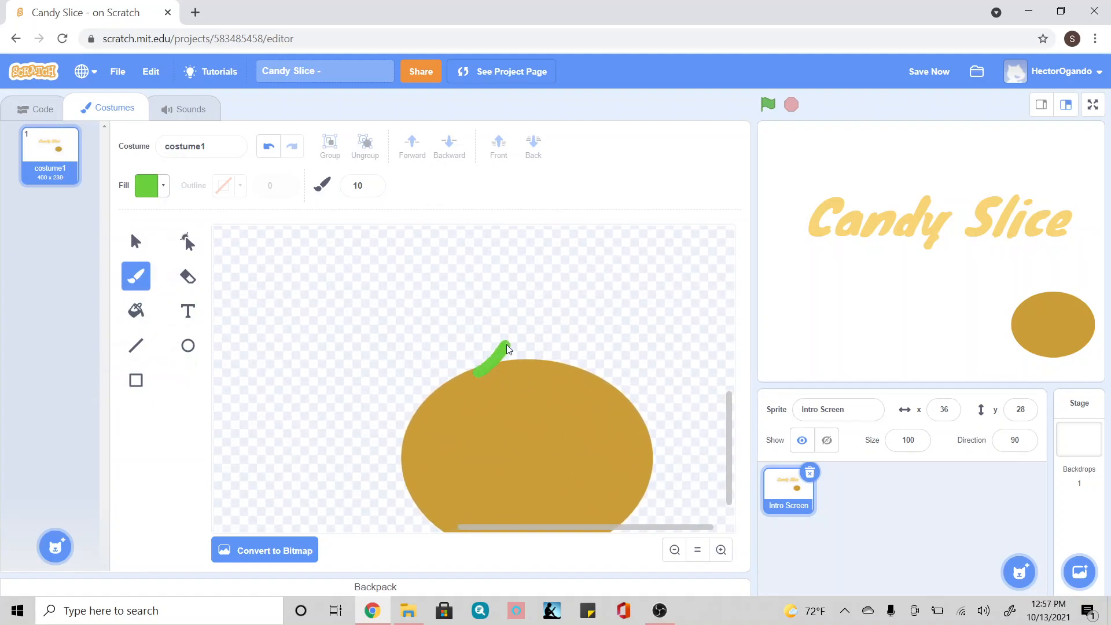
left_click_drag(579, 315, 544, 350)
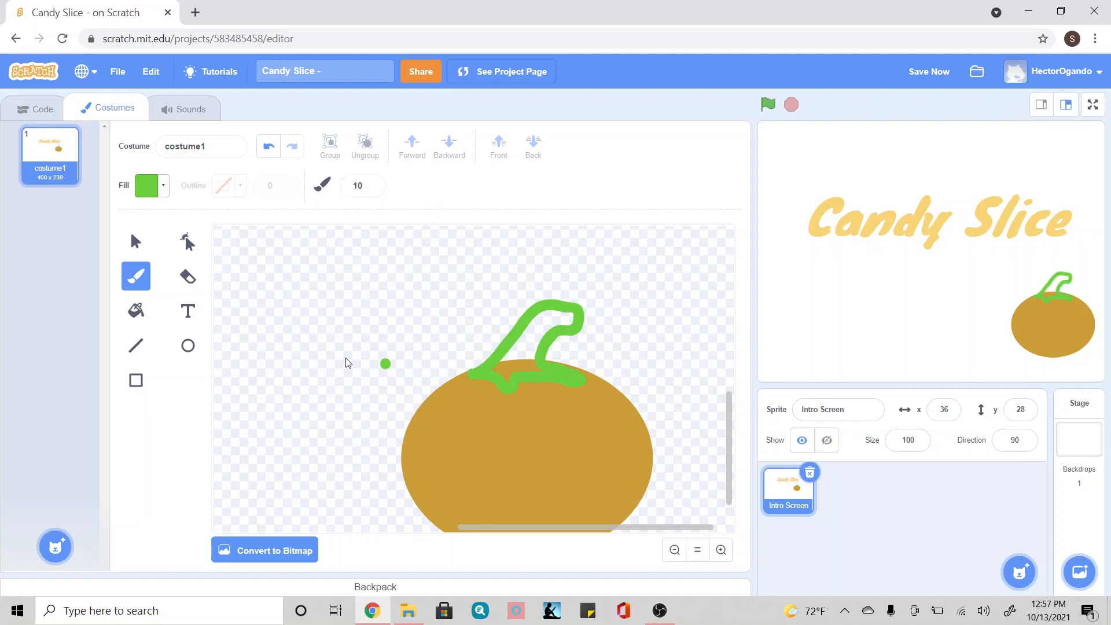
left_click(136, 311)
left_click(567, 385)
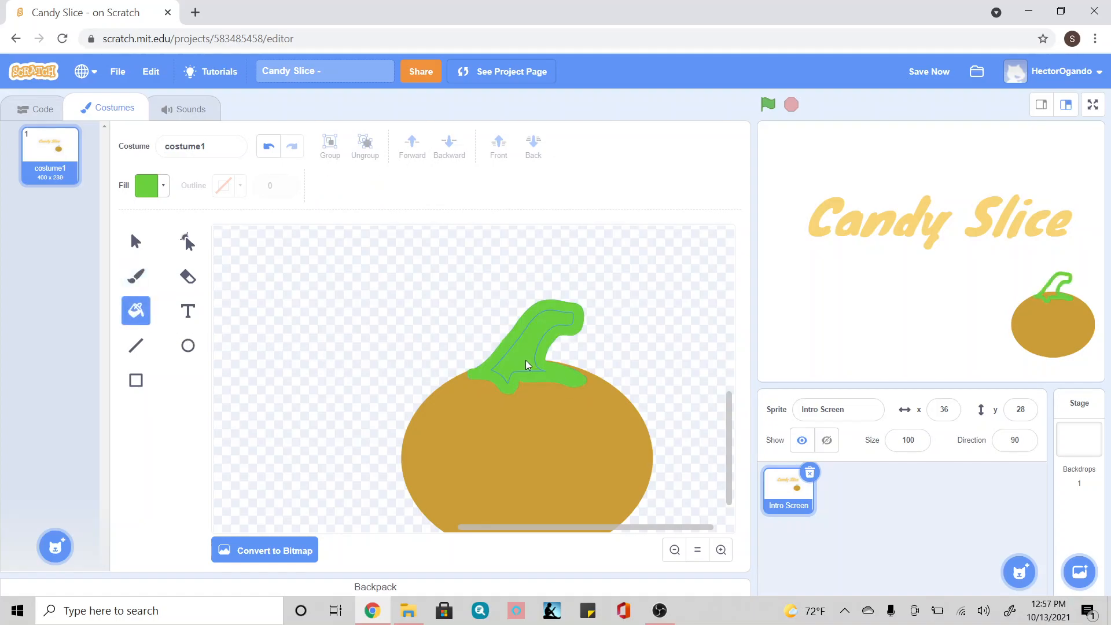
left_click(637, 372)
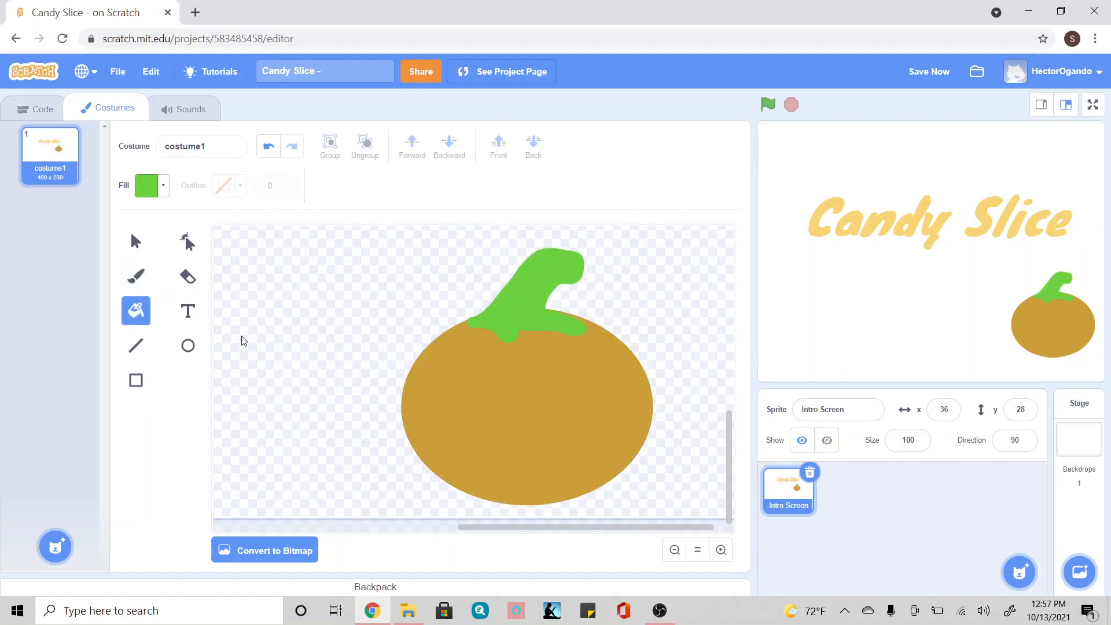
- Brush the pumpkin's left eye in dark green with Brightness 33 and fill its interior
left_click(136, 276)
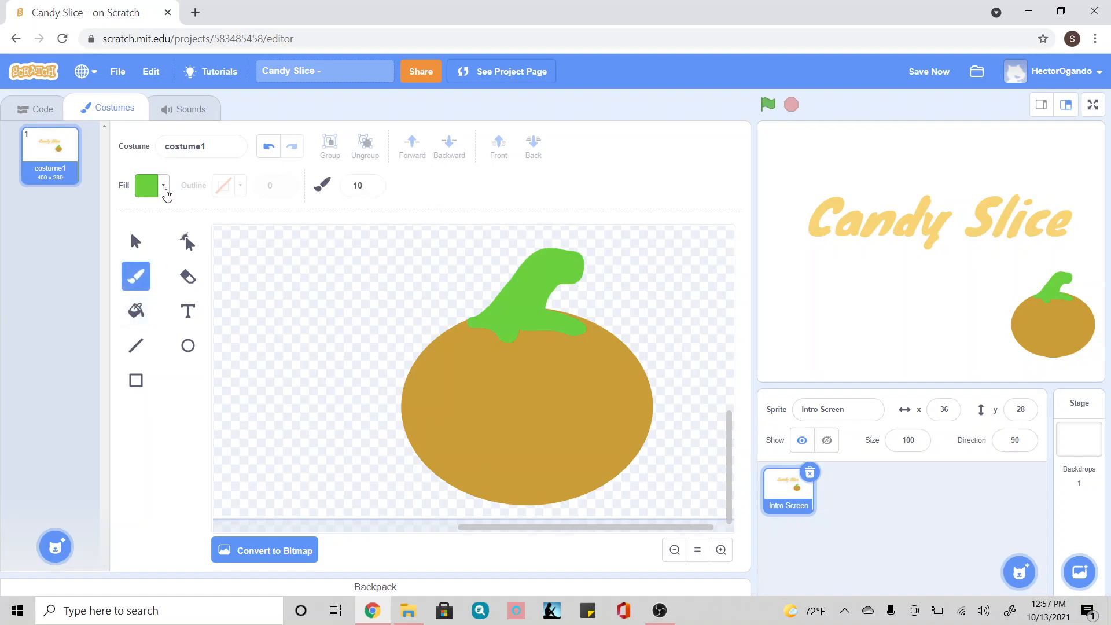
left_click(163, 186)
left_click(127, 327)
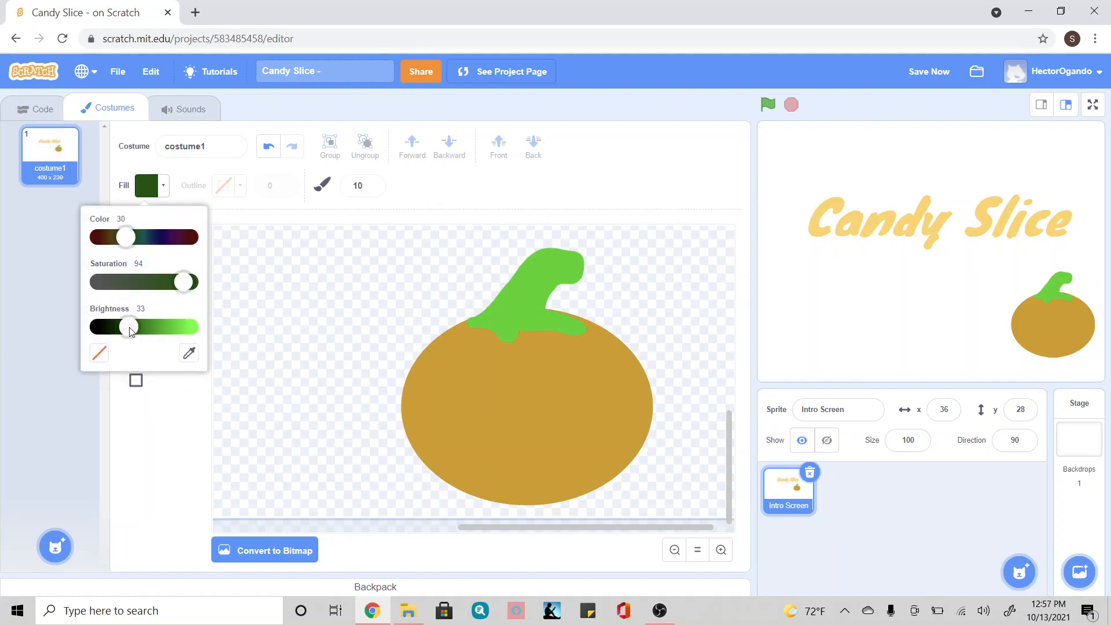
left_click(442, 408)
left_click_drag(442, 408, 461, 368)
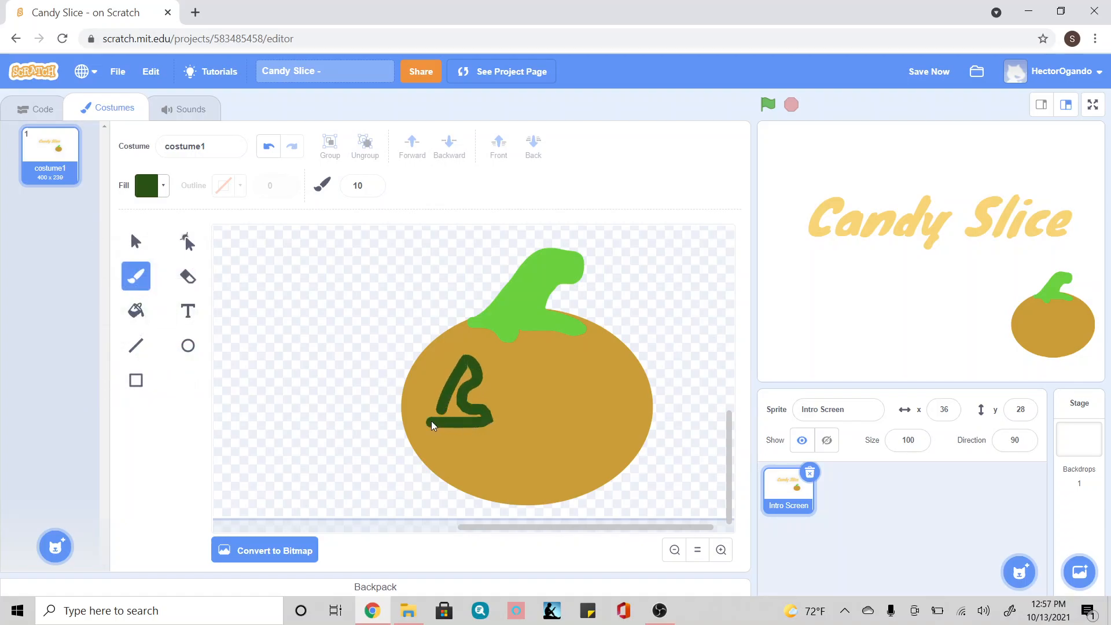
left_click_drag(442, 405, 443, 405)
left_click(133, 317)
left_click(460, 412)
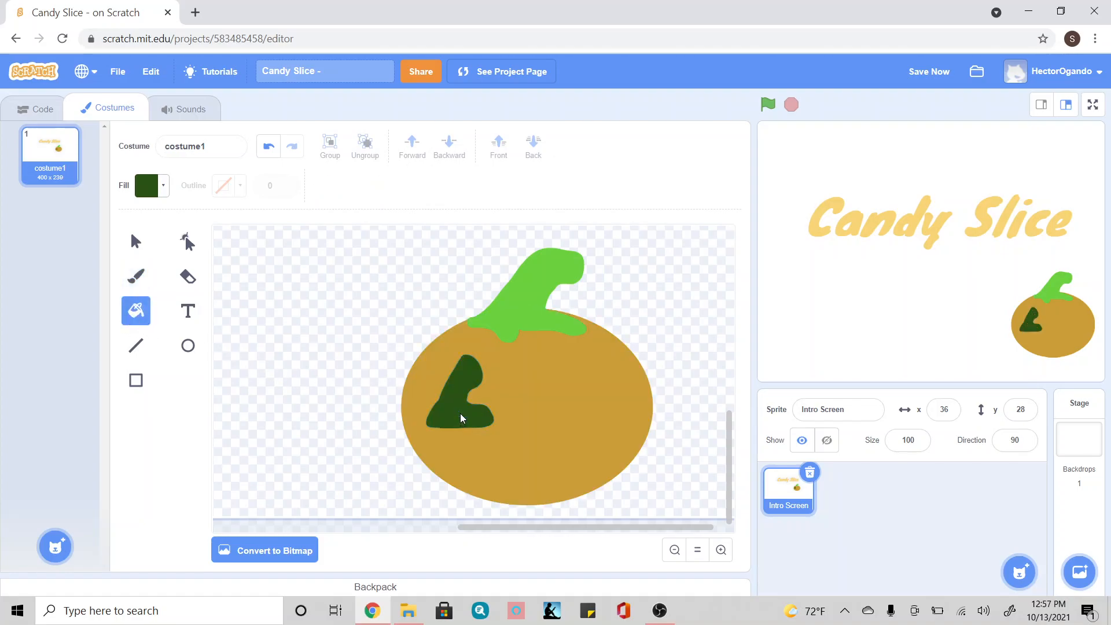
- Duplicate the pumpkin's eye, flip the copy horizontally and place it on the right side of the face
left_click(136, 241)
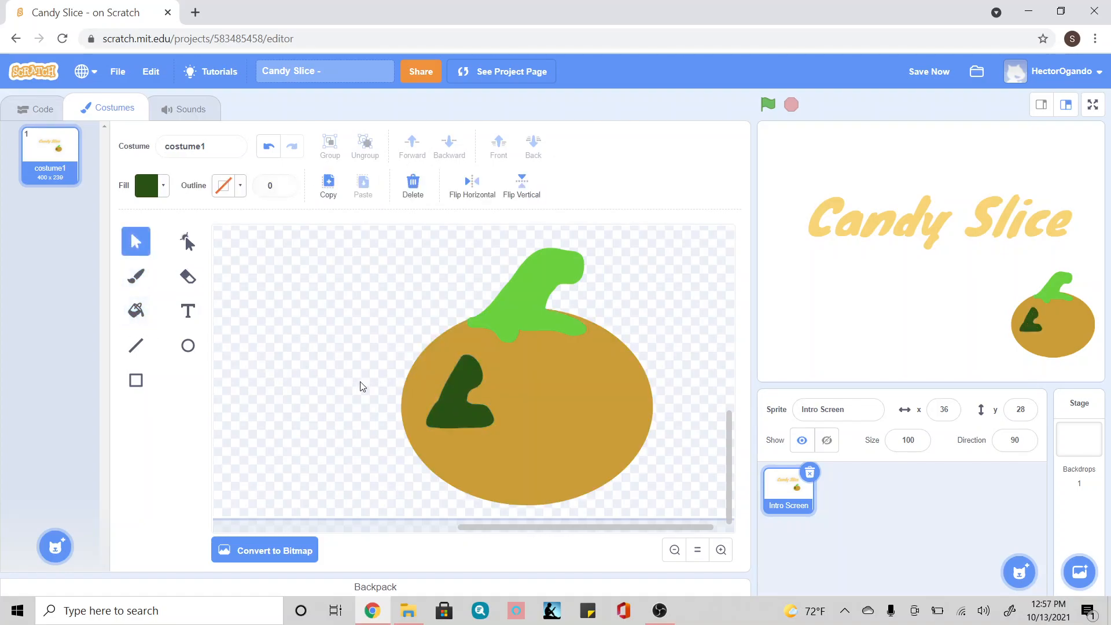
right_click(448, 398)
left_click(463, 363)
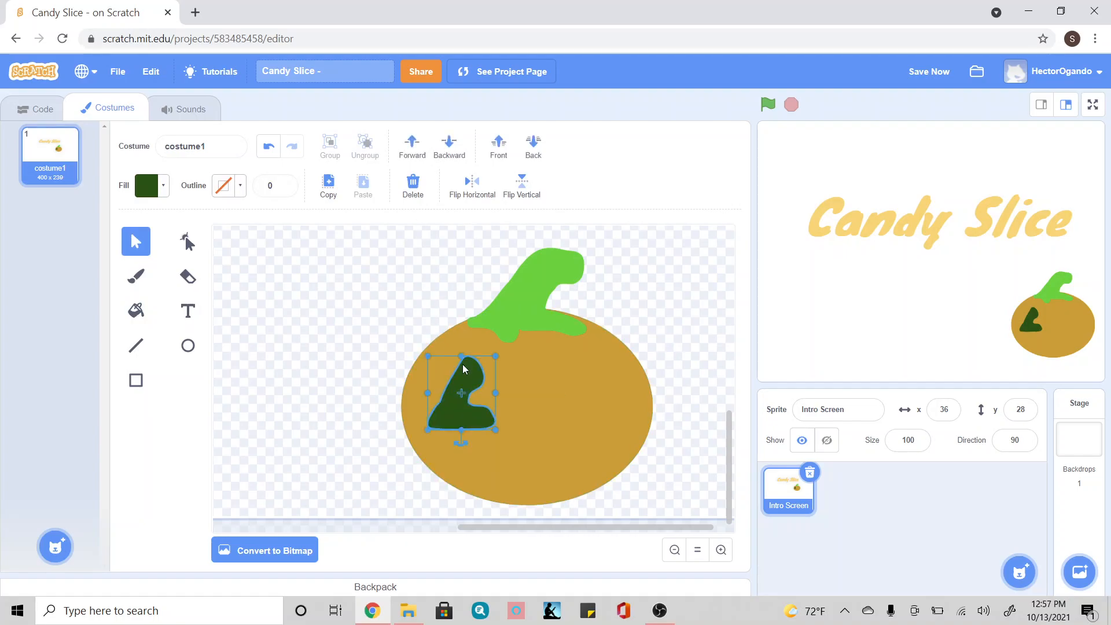
left_click(325, 187)
left_click(373, 192)
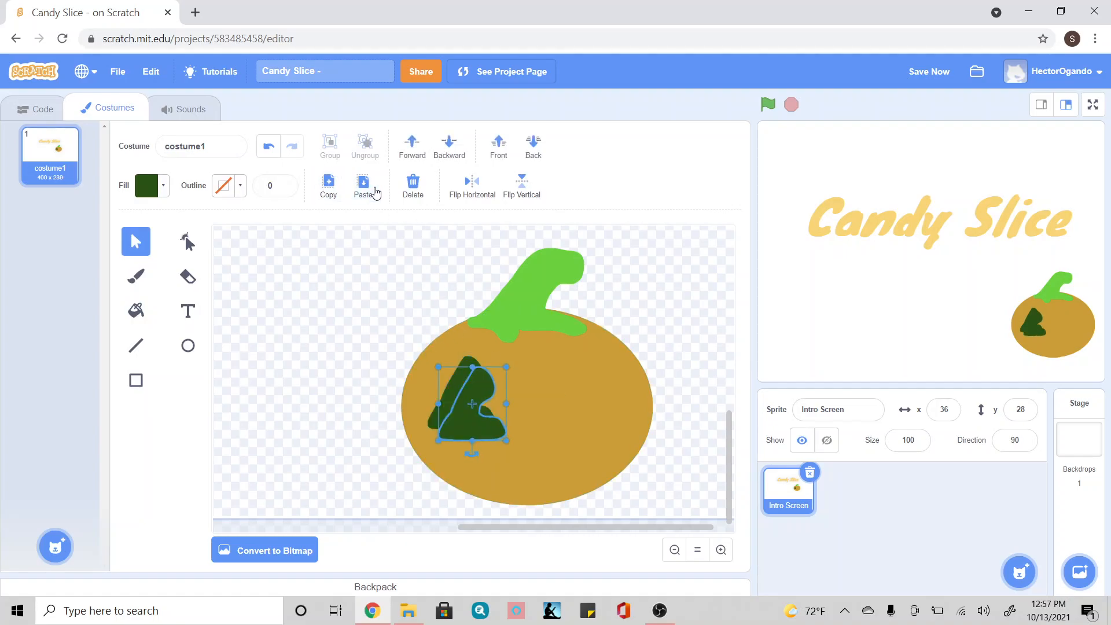
left_click(471, 184)
left_click_drag(484, 401, 600, 387)
left_click(322, 385)
- Draw a small dark green ellipse for the pumpkin's mouth, centred below the two eyes
left_click(184, 347)
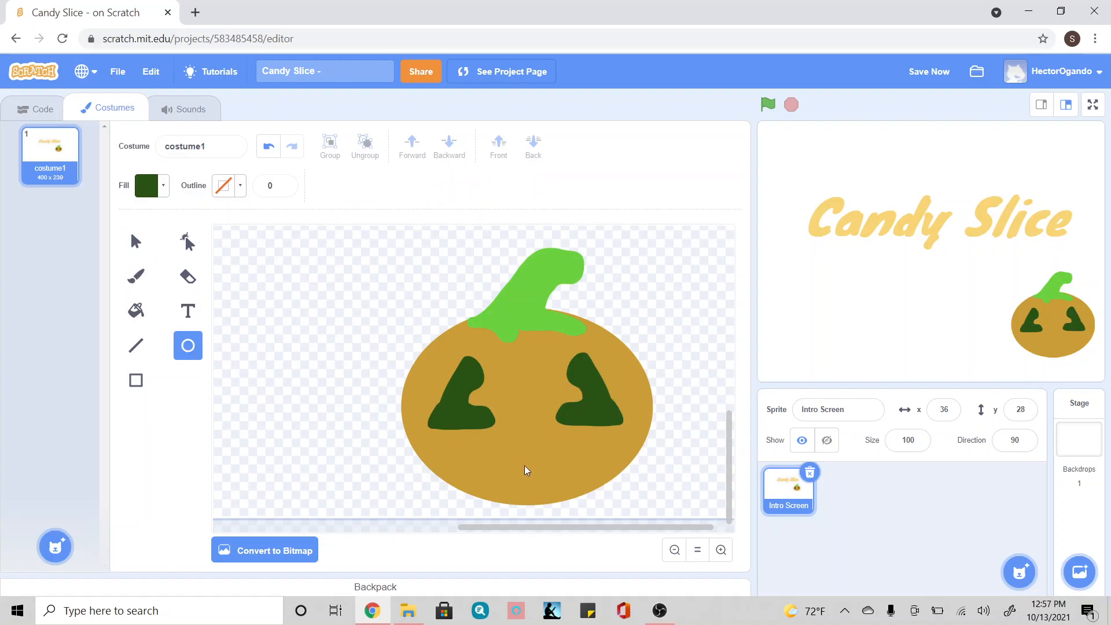
left_click_drag(506, 454, 550, 490)
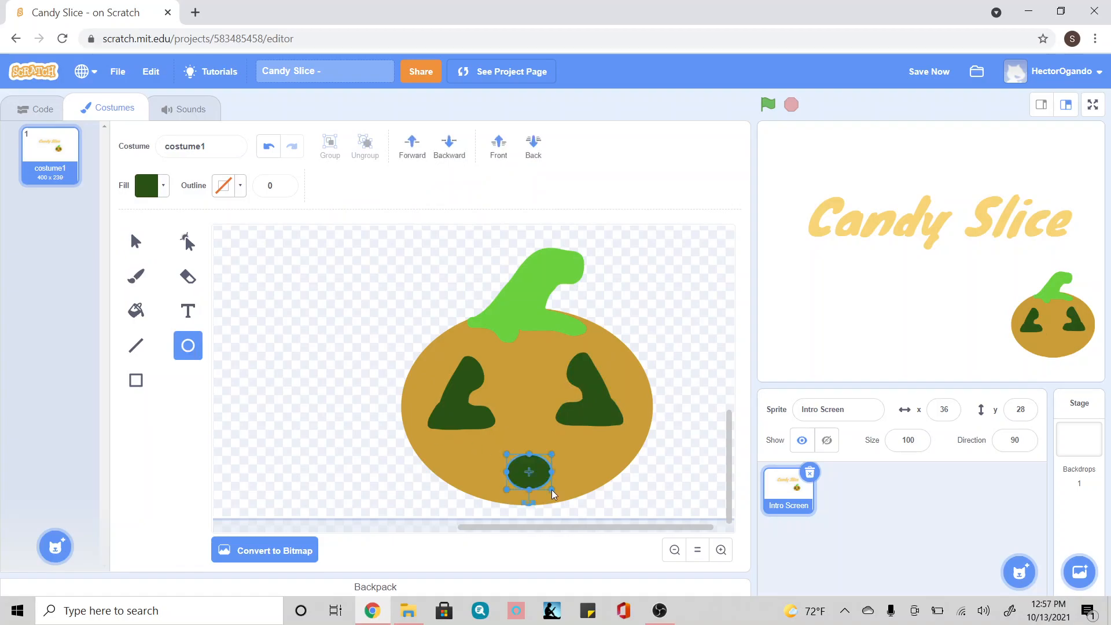
right_click(662, 486)
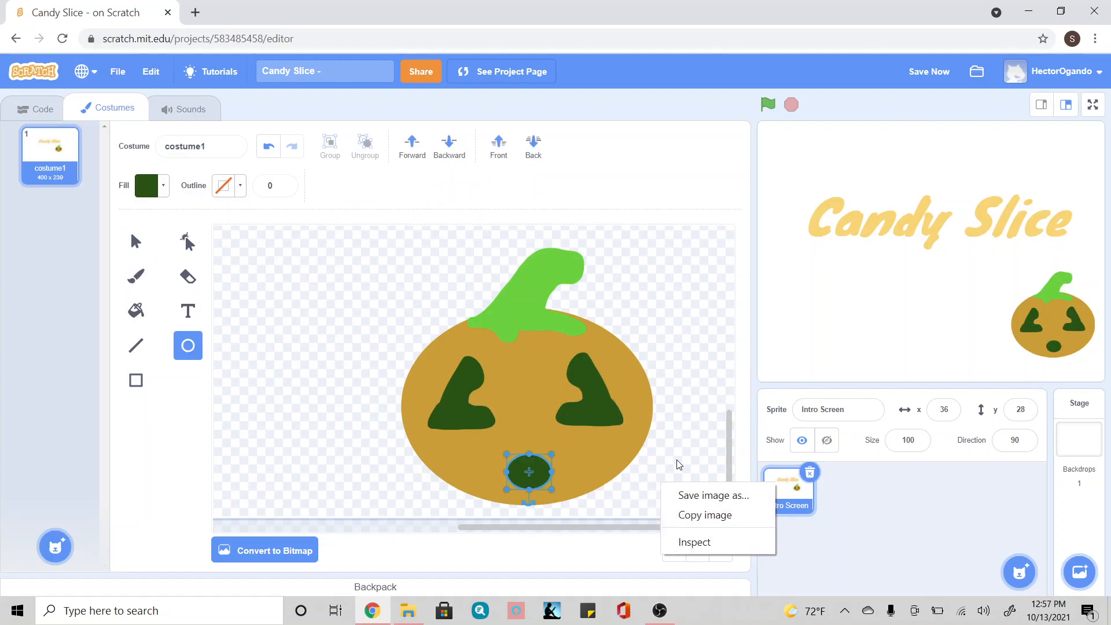
left_click(679, 462)
- Duplicate the whole pumpkin and place the copy above the first word of the title
left_click(677, 553)
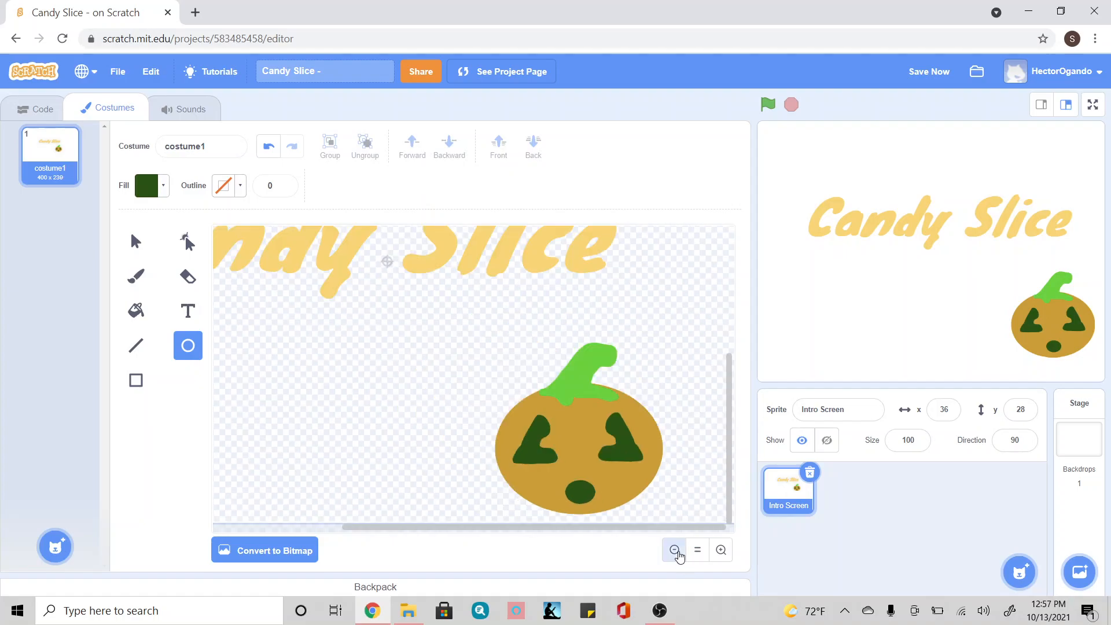
left_click(677, 553)
left_click(136, 240)
left_click(522, 391)
left_click(522, 401)
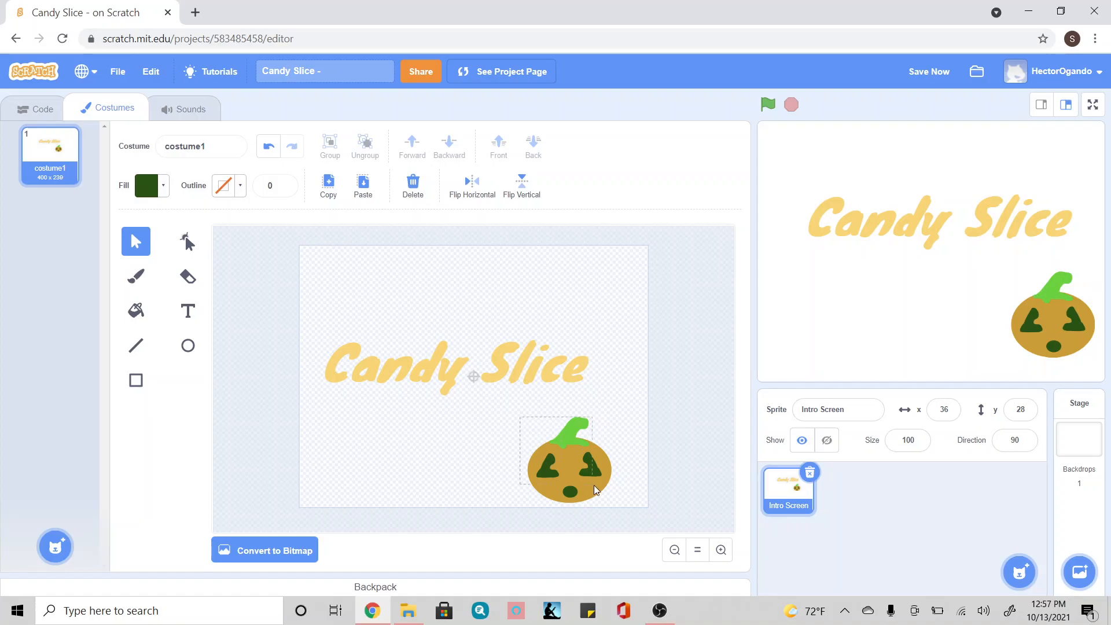
left_click_drag(623, 510, 624, 511)
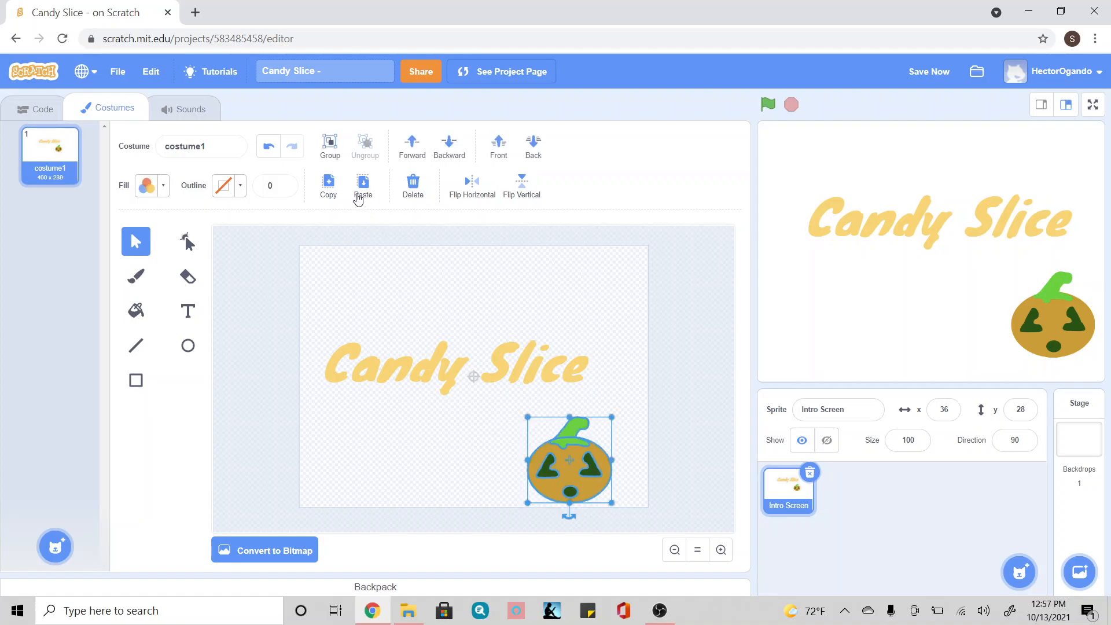
left_click(329, 185)
left_click(360, 192)
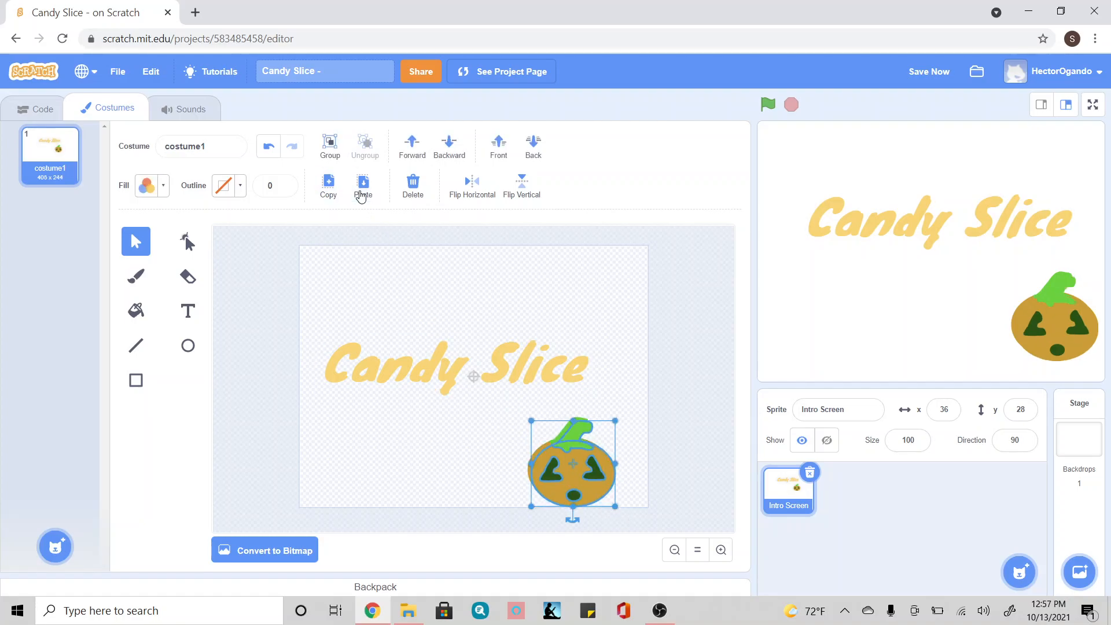
left_click_drag(550, 454, 368, 280)
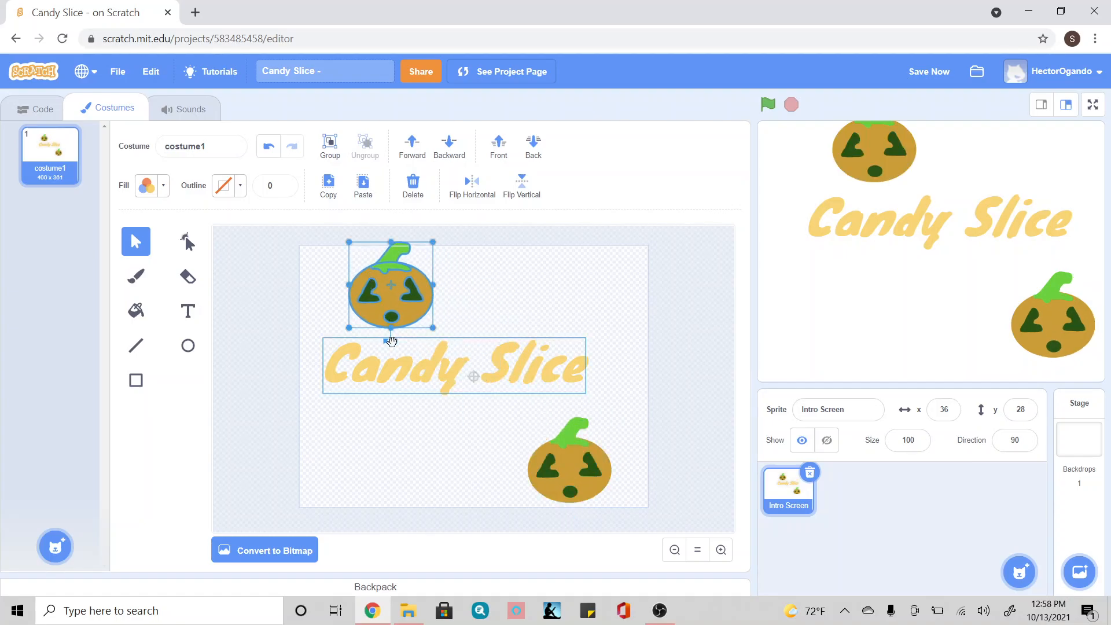
left_click_drag(391, 340, 338, 318)
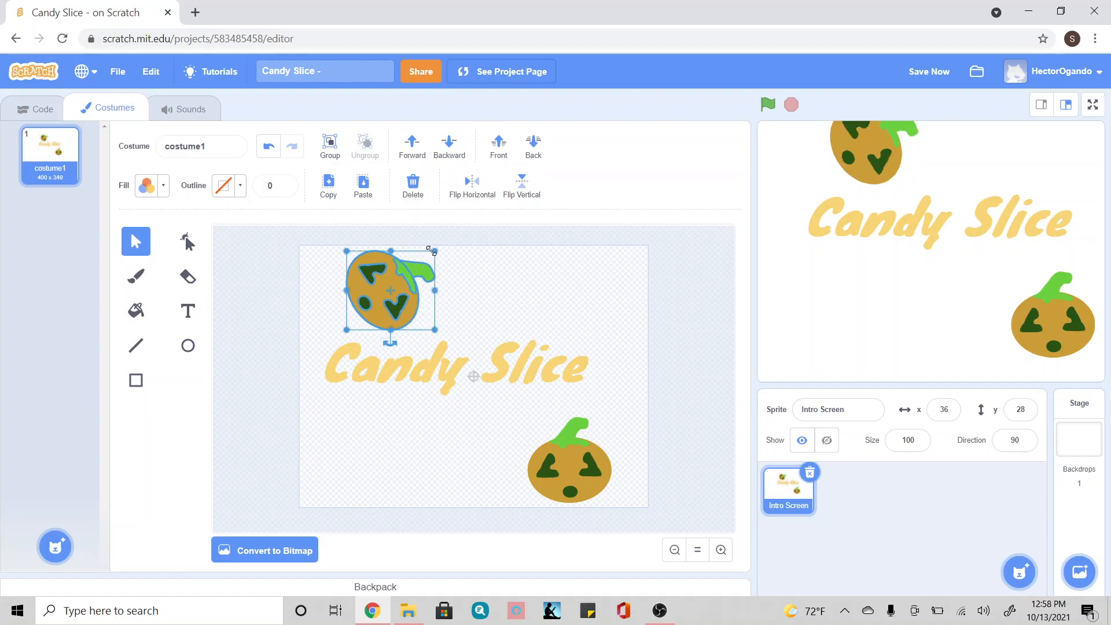
right_click(404, 275)
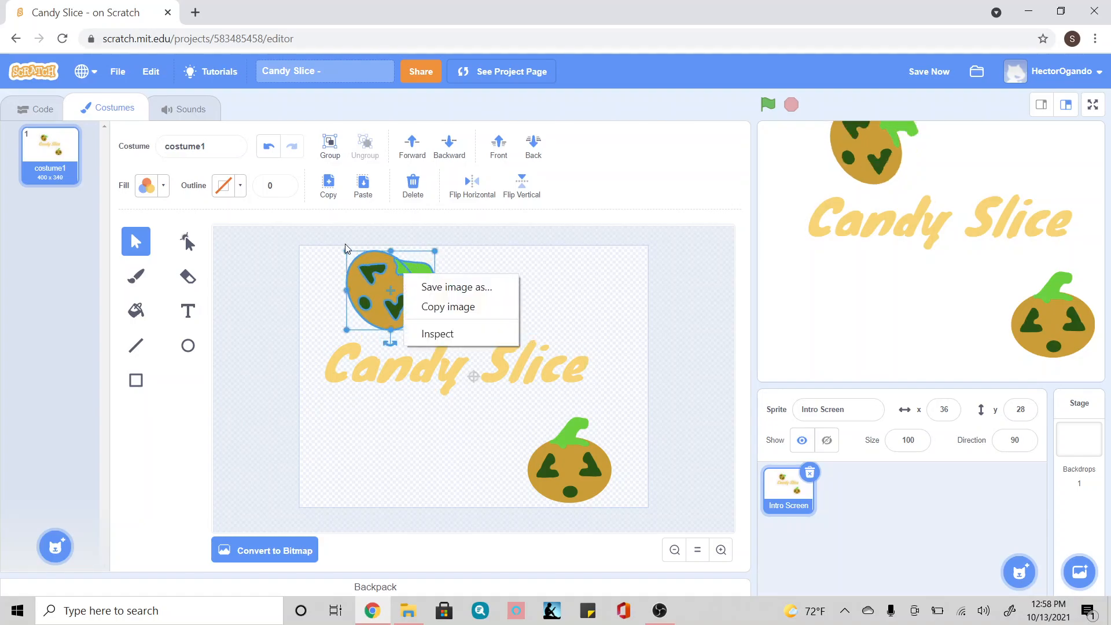
left_click(343, 250)
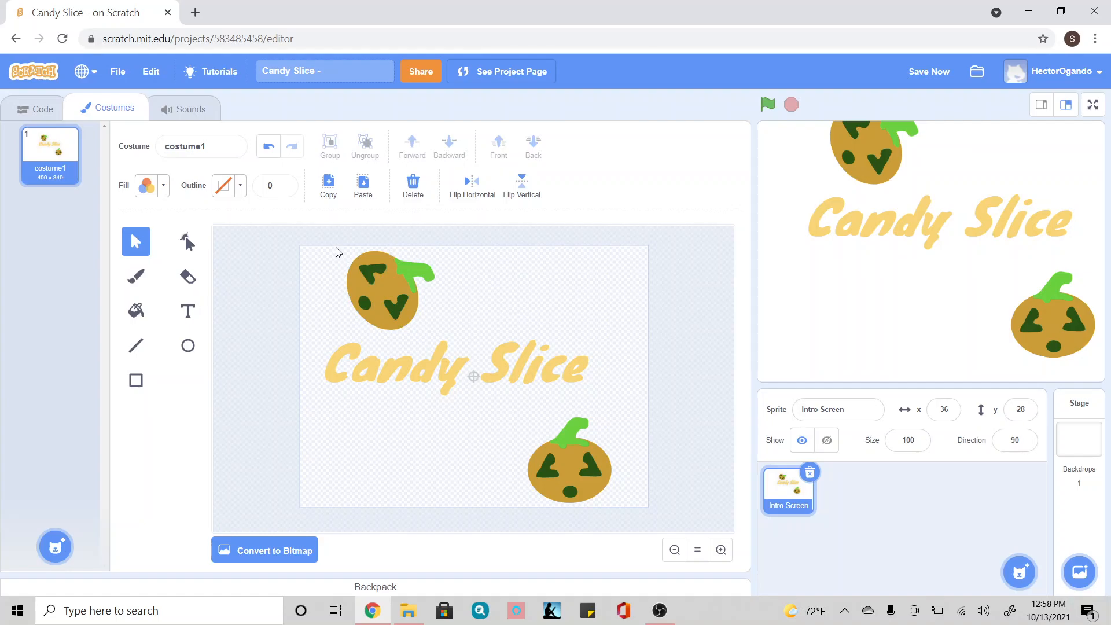
key("ctrl+z")
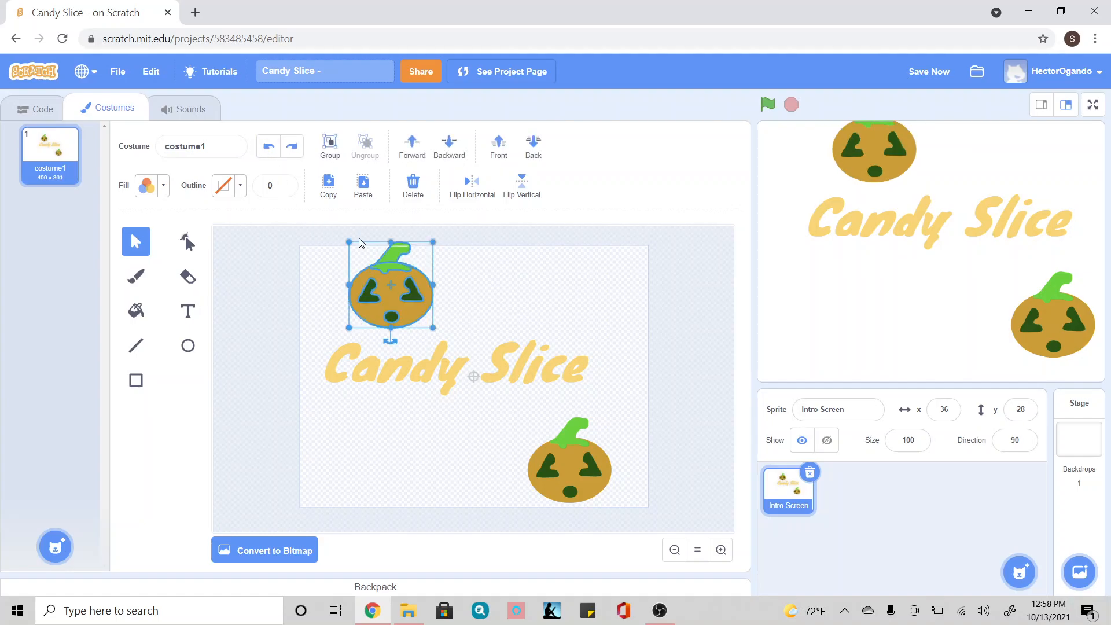
- Rotate the pumpkin copy above the title clockwise so its stem leans right, and shrink it to a smaller size
left_click_drag(391, 341, 360, 327)
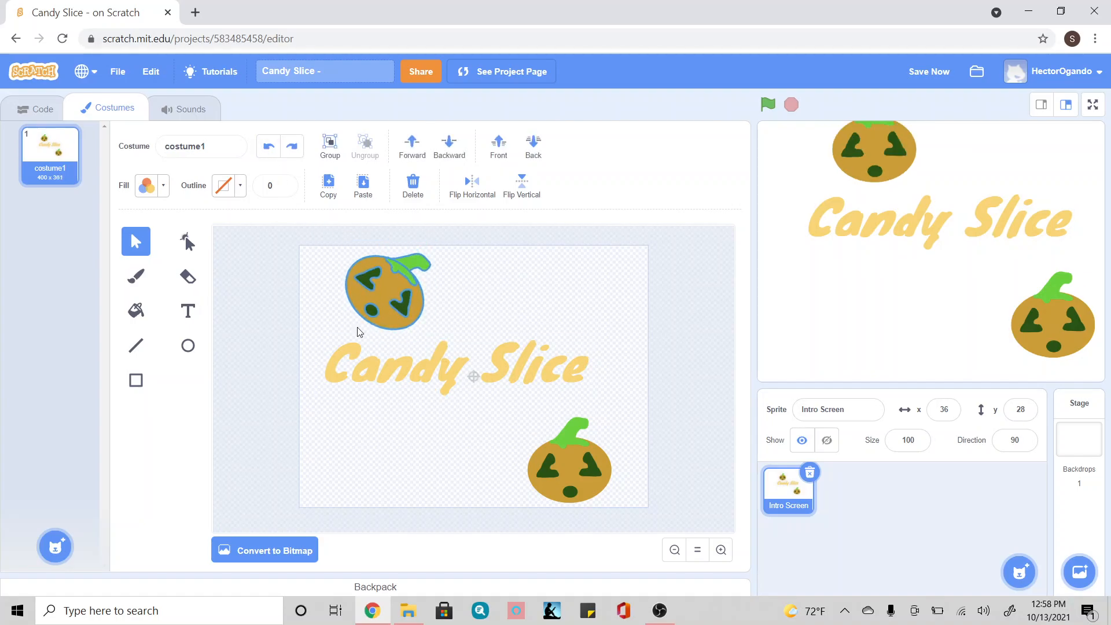
left_click_drag(347, 251, 370, 279)
left_click(338, 281)
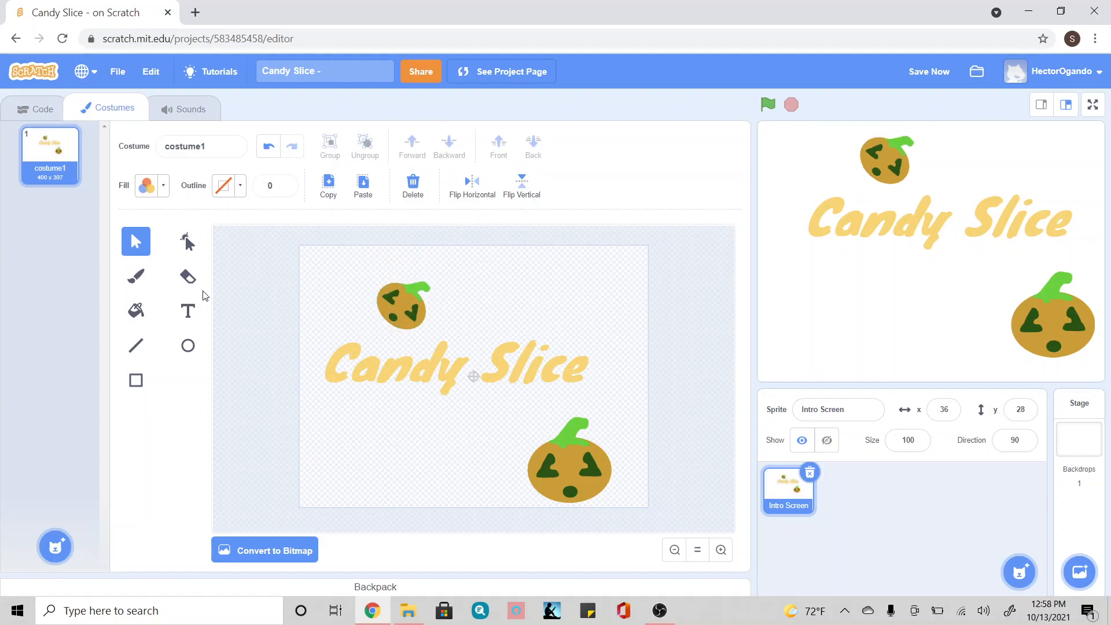
- Fill the small pumpkin's body with red, using Color 1, Saturation 60 and Brightness 100
left_click(134, 314)
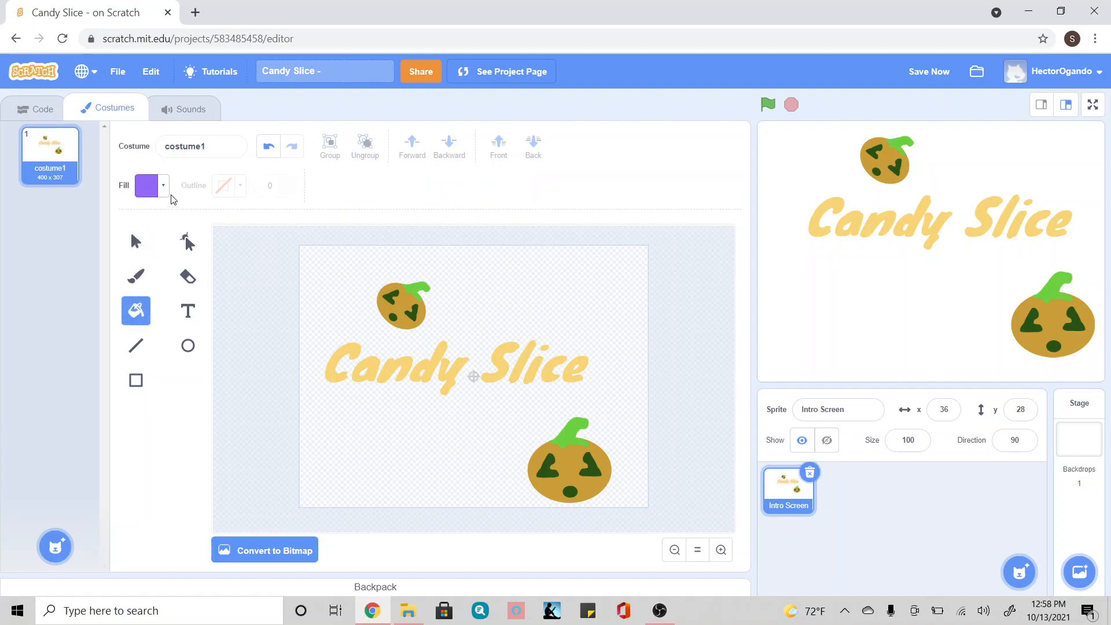
left_click(158, 187)
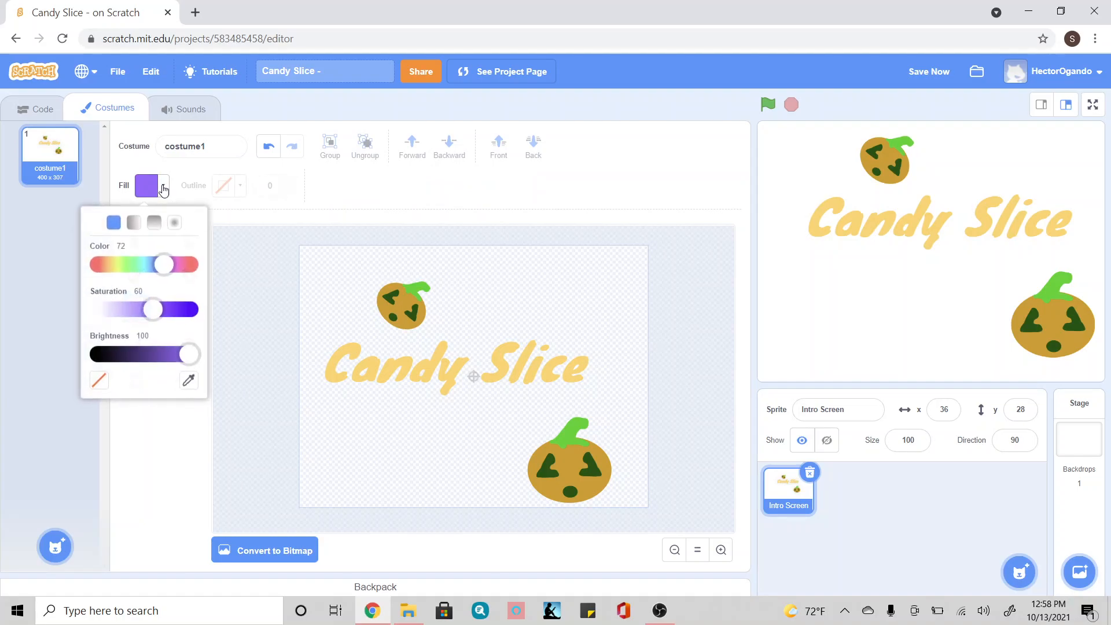
left_click(109, 265)
left_click_drag(110, 265, 100, 265)
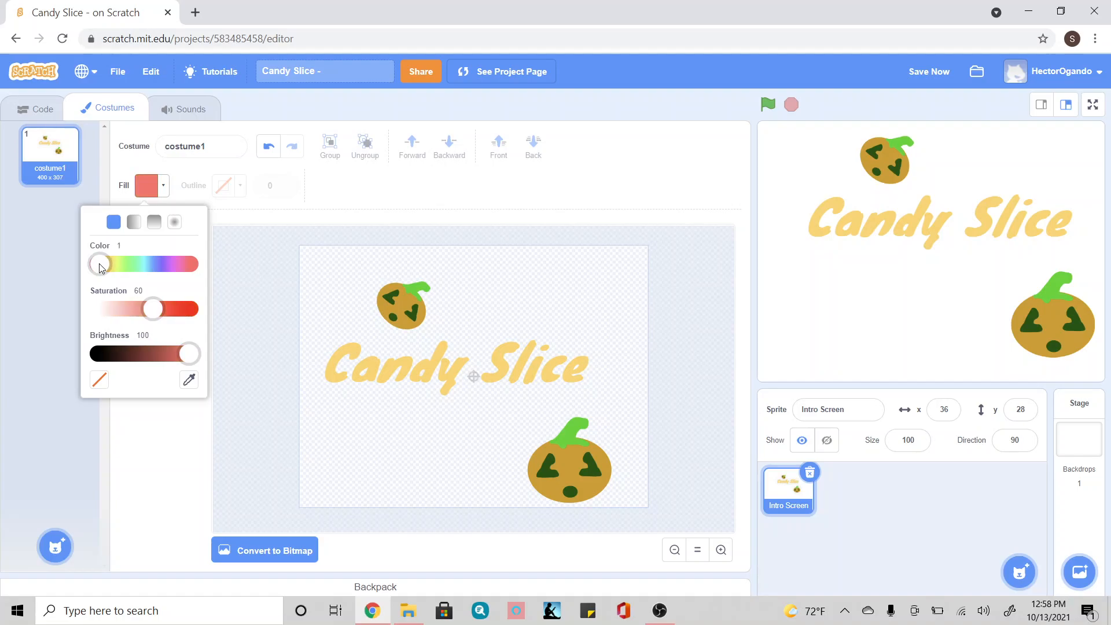
left_click(401, 311)
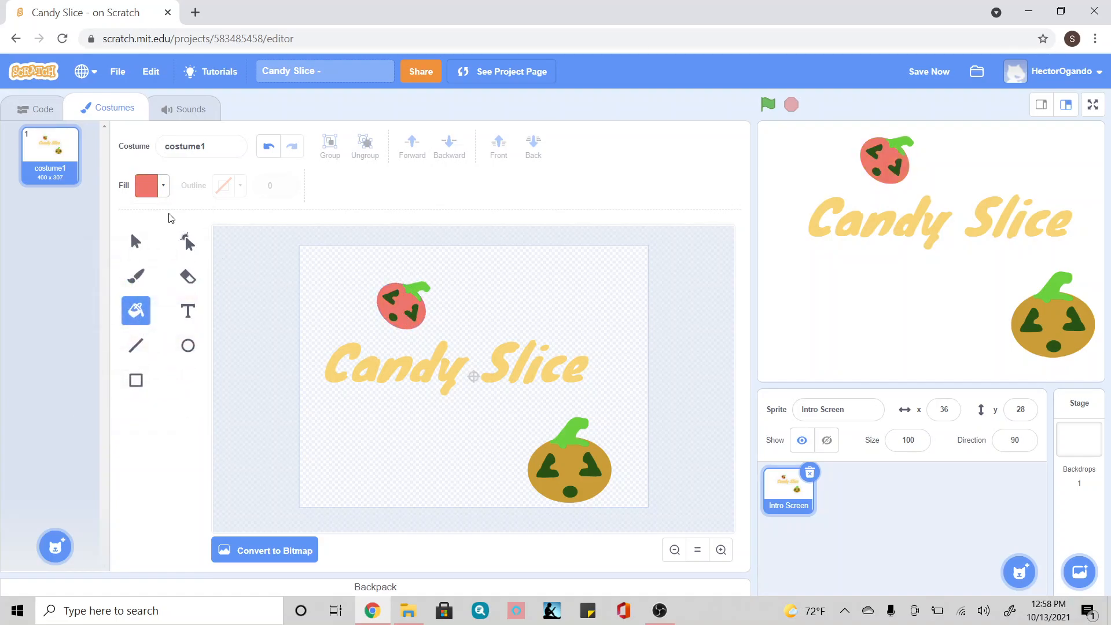
- Fill the small pumpkin's stem with yellow, using Color 15
left_click(158, 190)
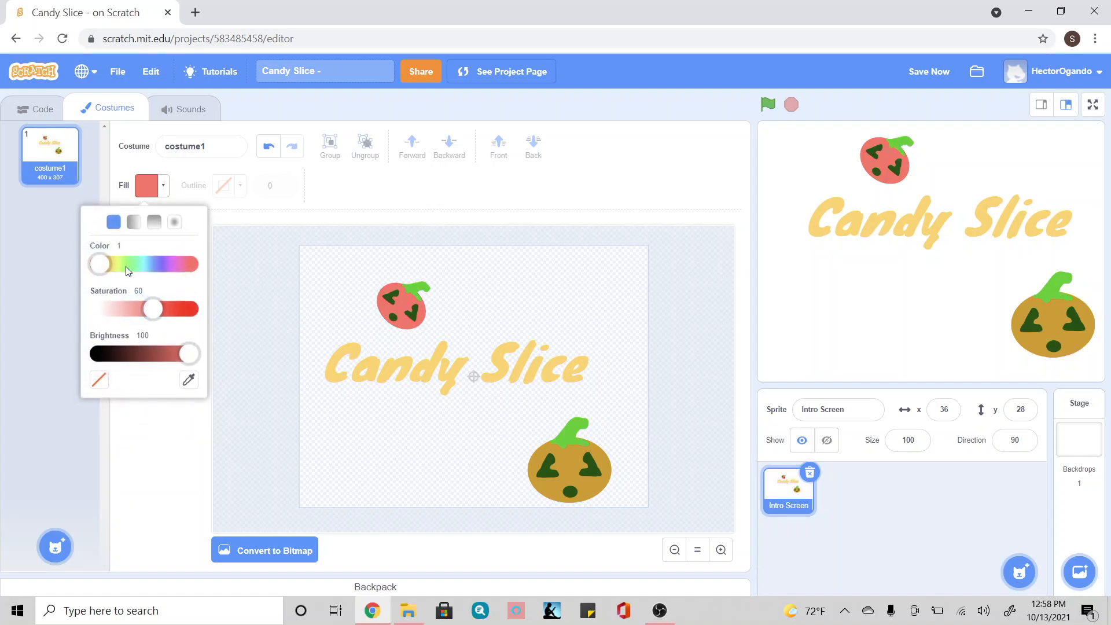
left_click(114, 266)
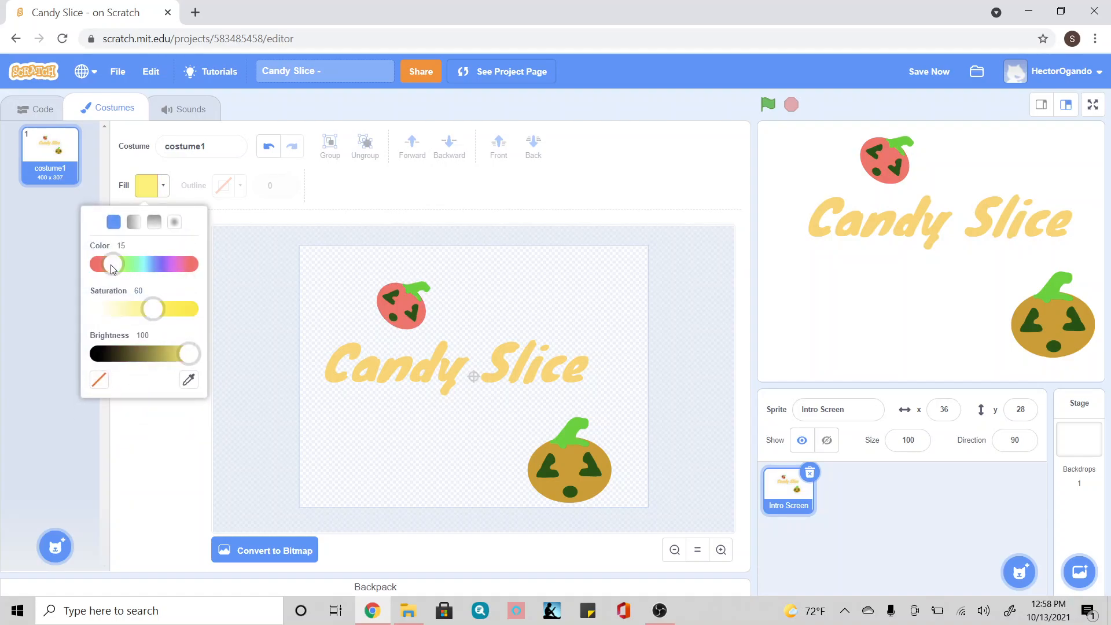
right_click(414, 288)
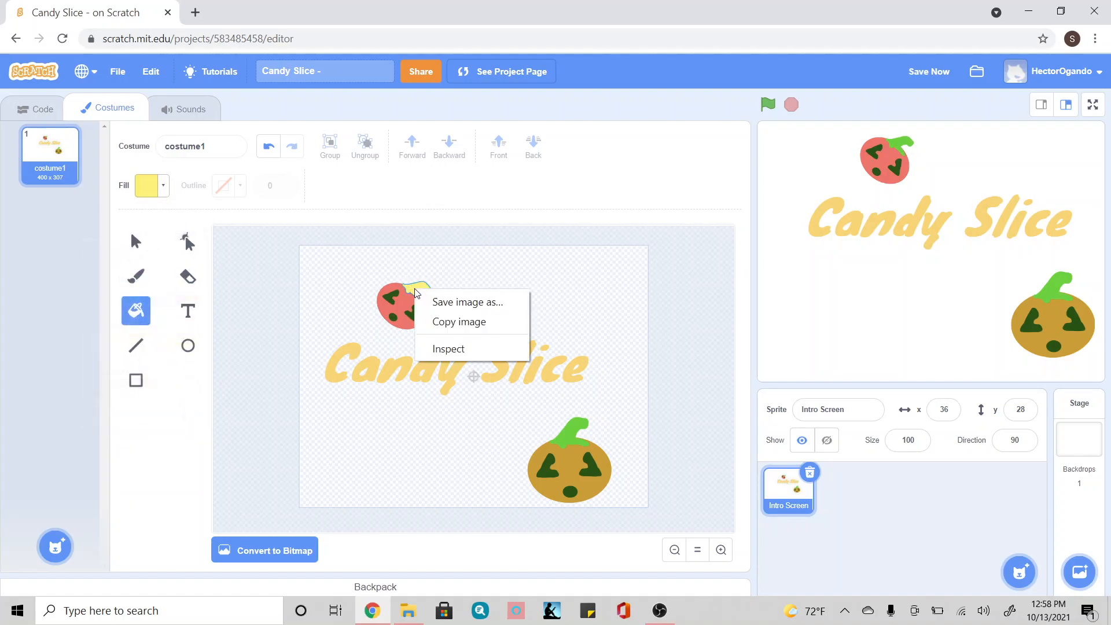
left_click(414, 288)
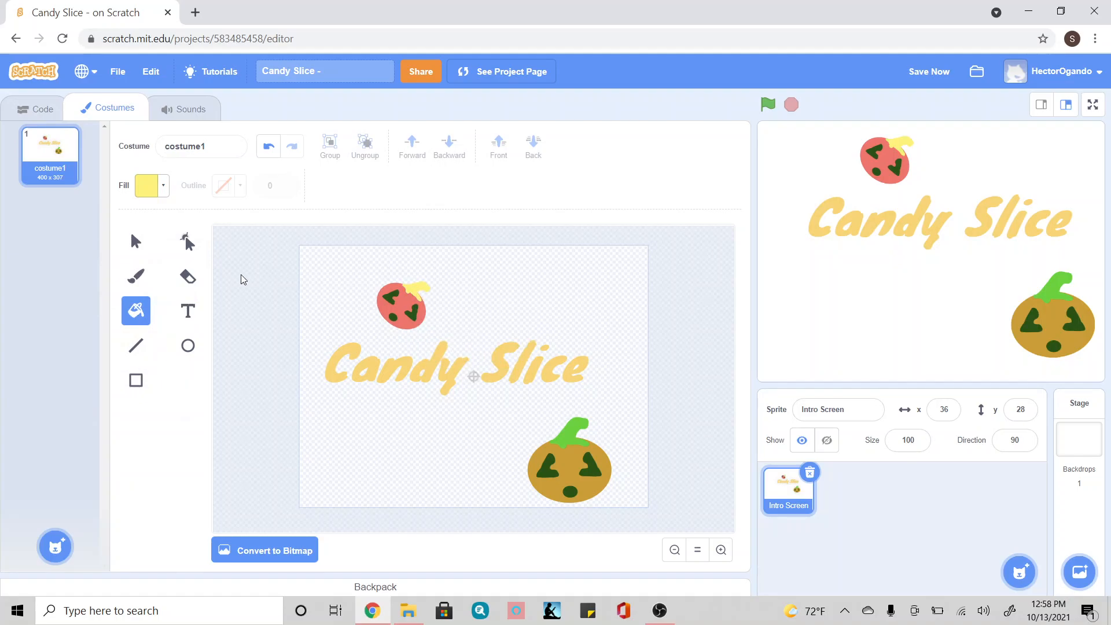
- Fill the small pumpkin's two eyes and mouth with blue-violet, using Color 67
left_click(162, 188)
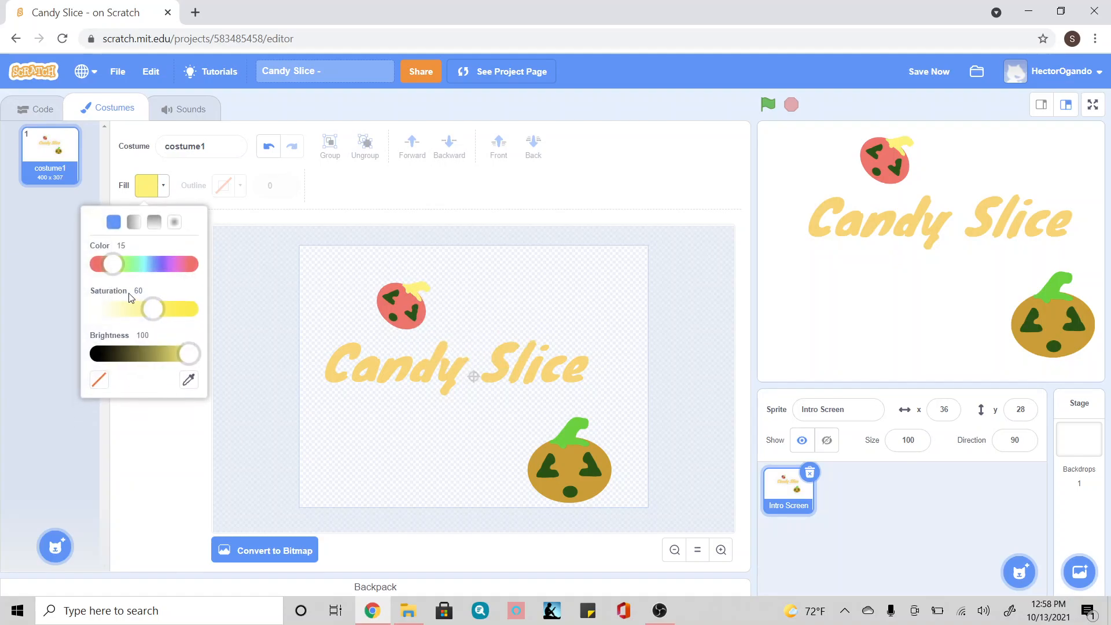
left_click(158, 265)
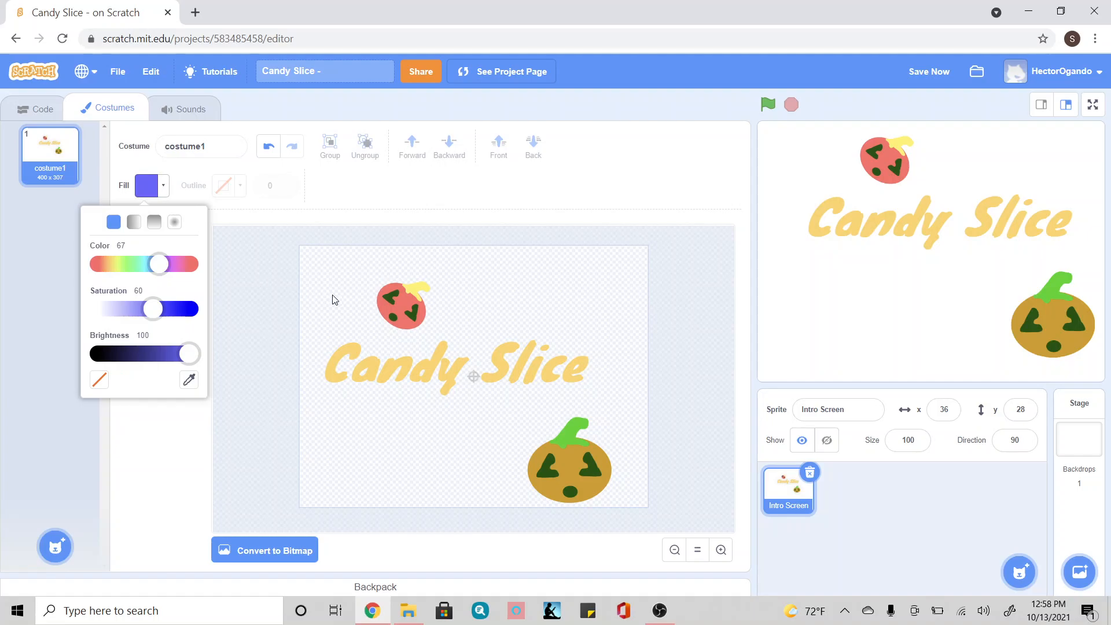
right_click(391, 297)
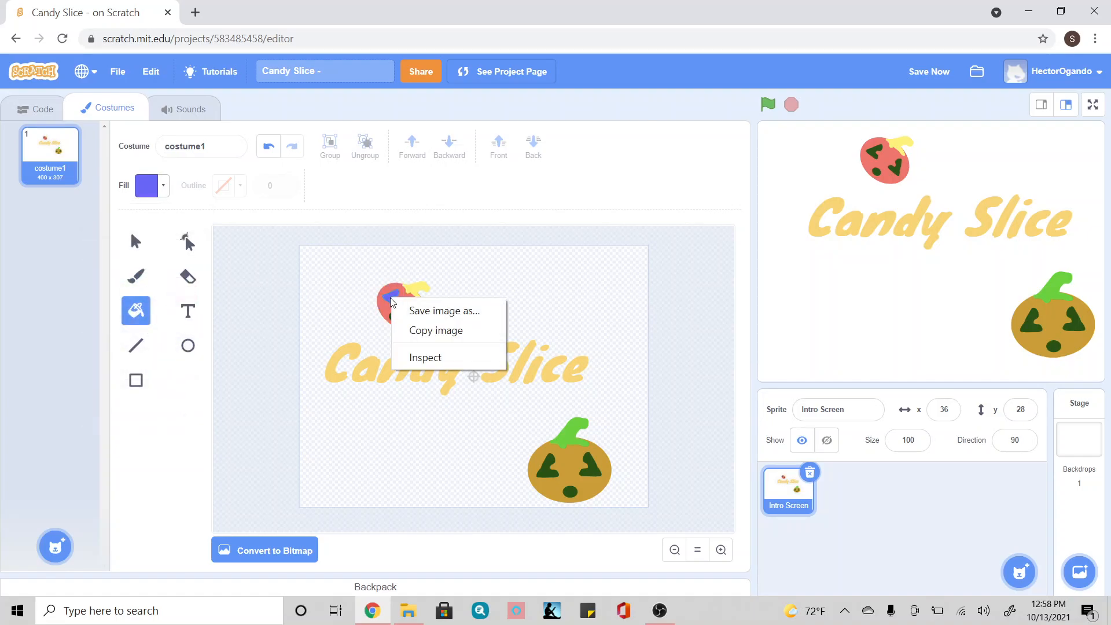
left_click(386, 294)
left_click(414, 314)
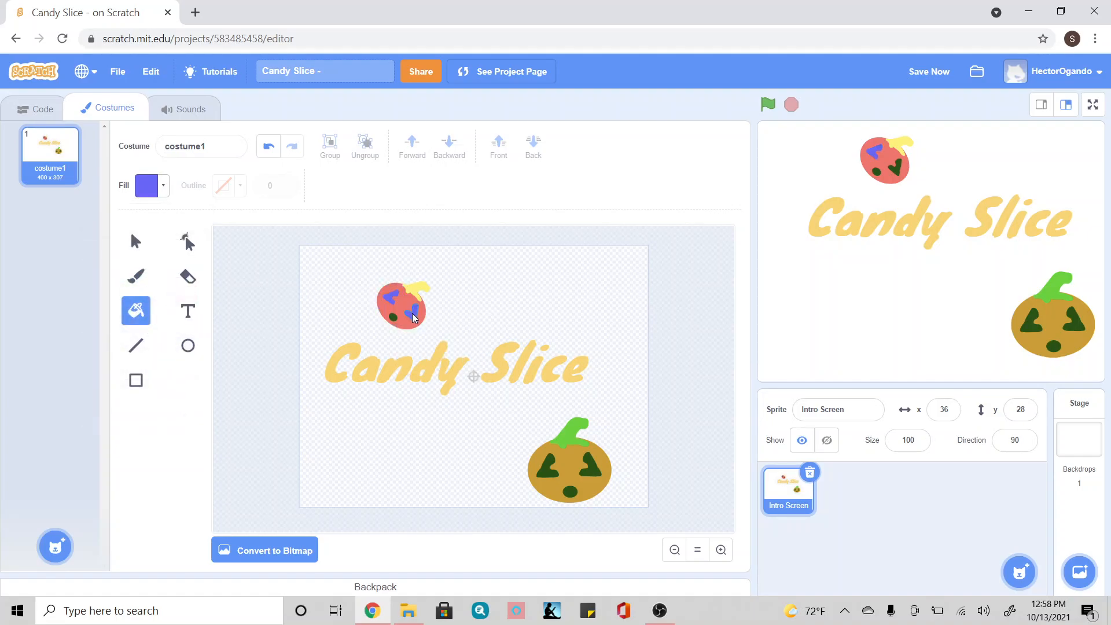
left_click(393, 318)
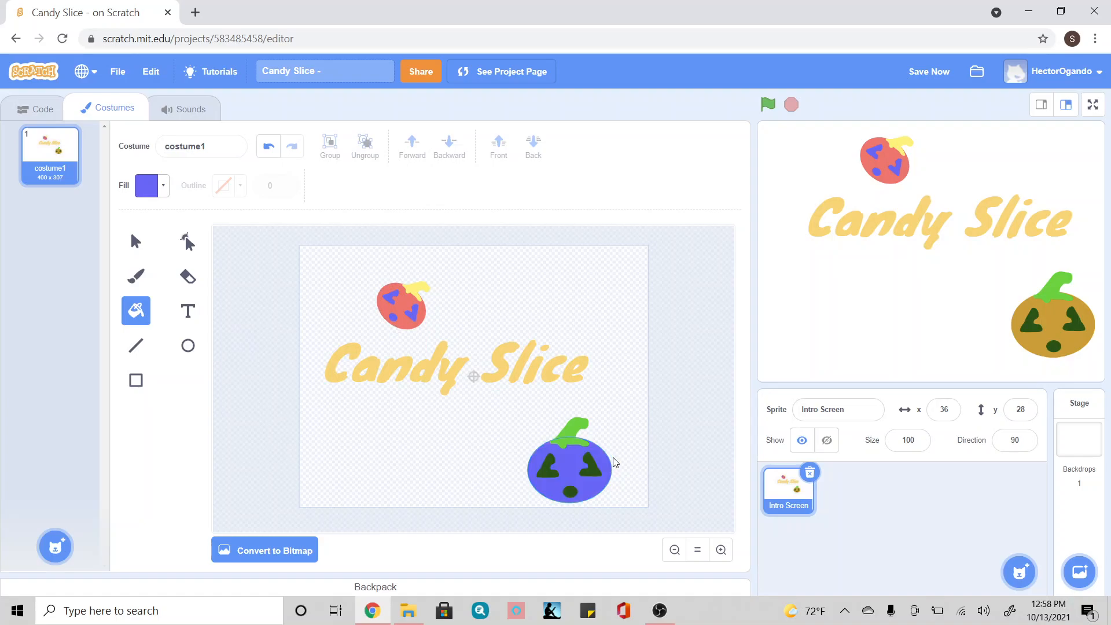
left_click(136, 240)
left_click(566, 346)
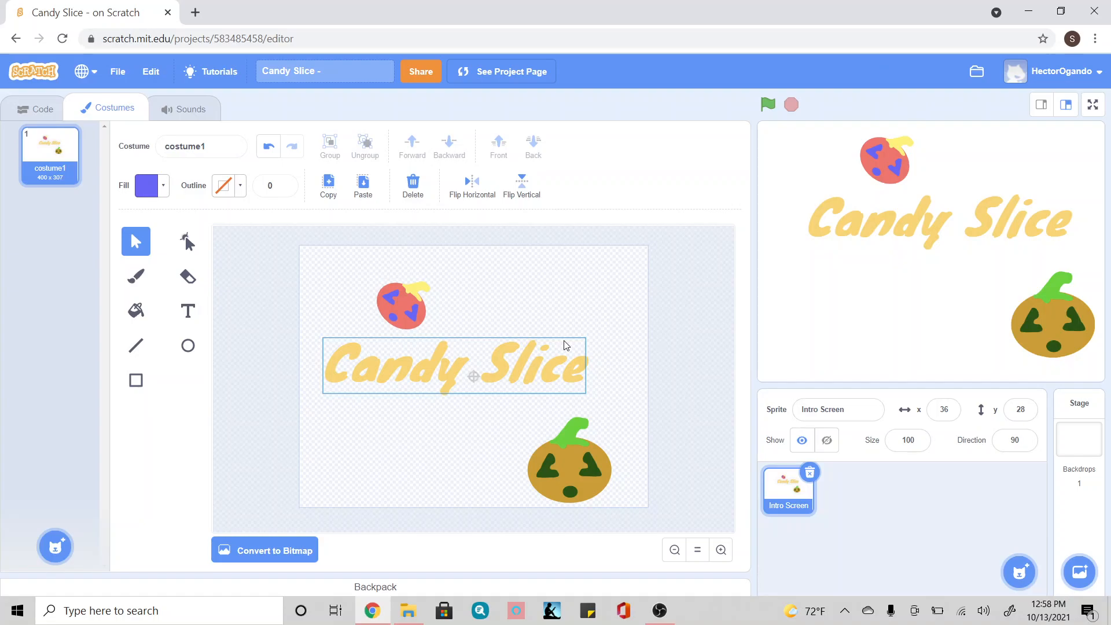
left_click(719, 331)
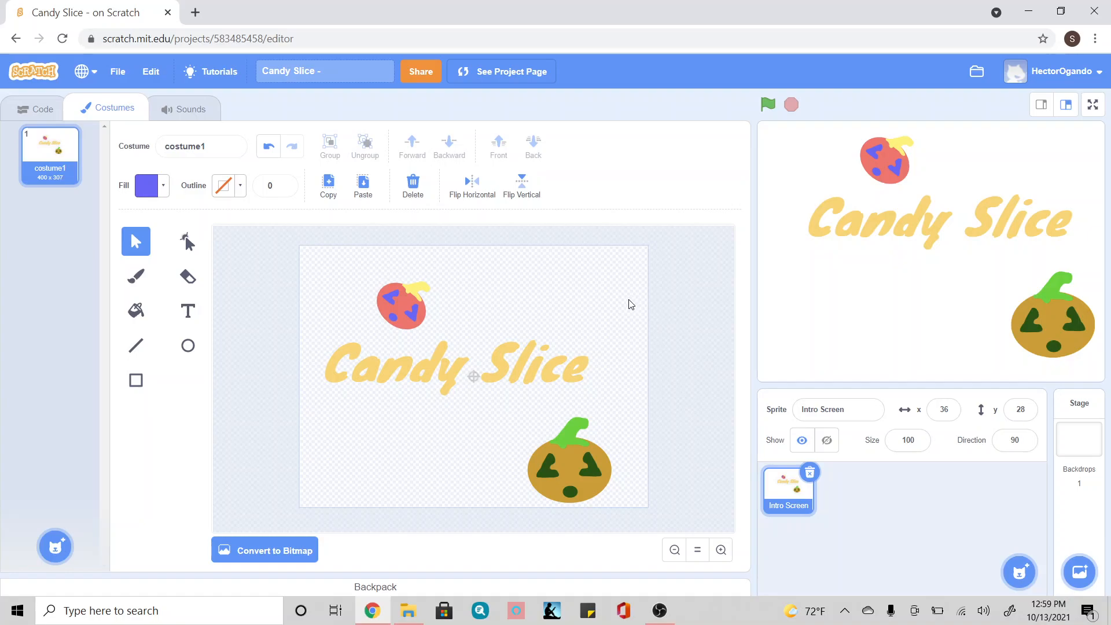